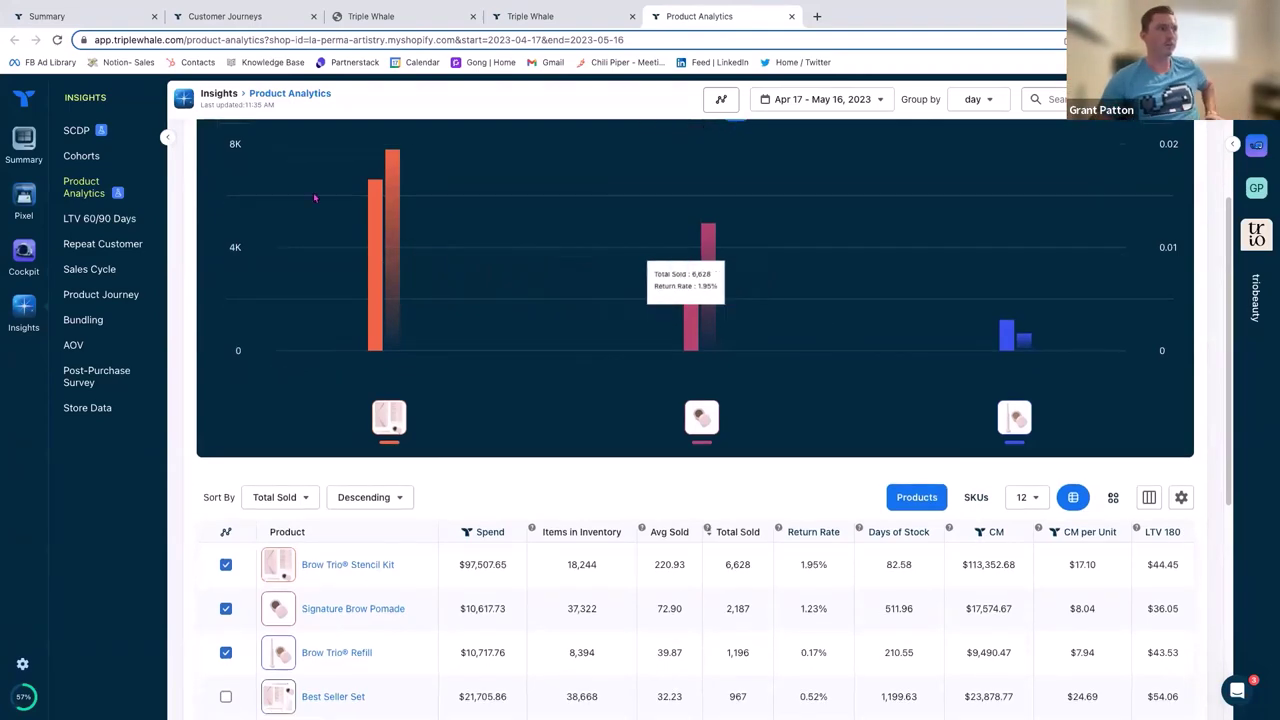
# Add the Pixel ROAS metric to the product table in Product Analytics.
pyautogui.scroll(-4, 700, 310)
pyautogui.scroll(1, 800, 330)
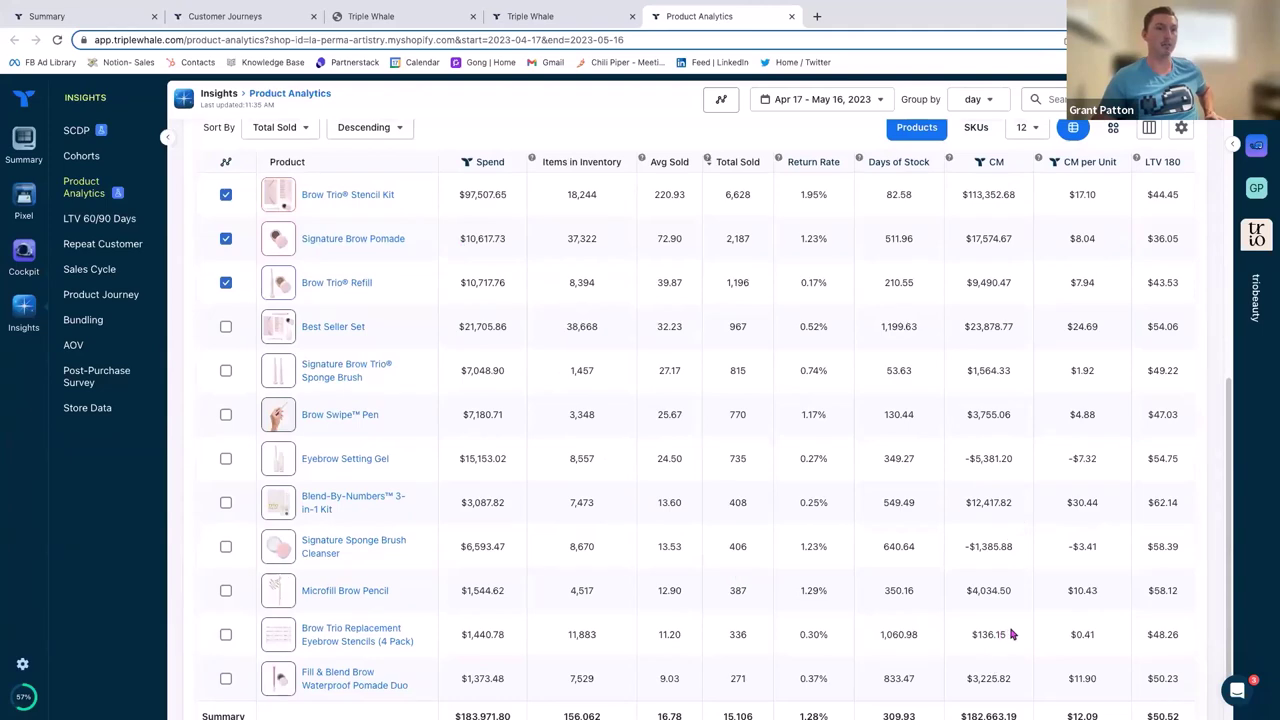
pyautogui.scroll(-2, 1015, 633)
pyautogui.scroll(5, 1045, 408)
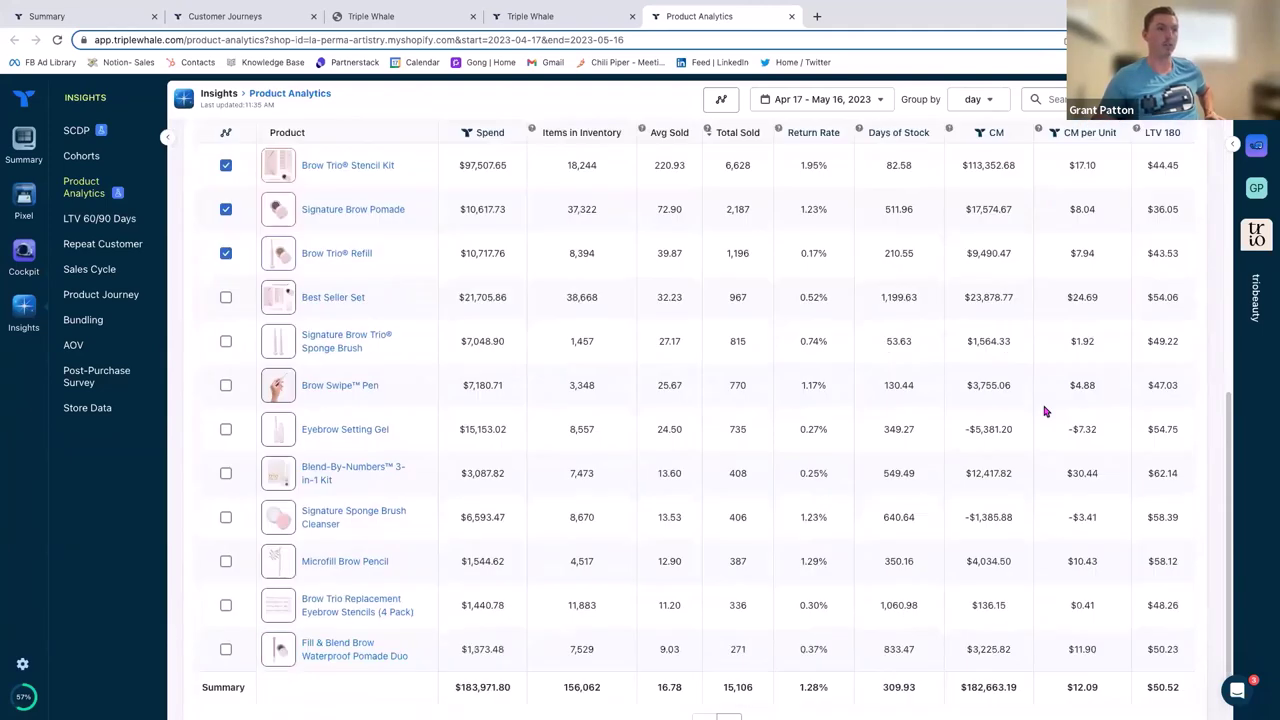
pyautogui.click(1149, 337)
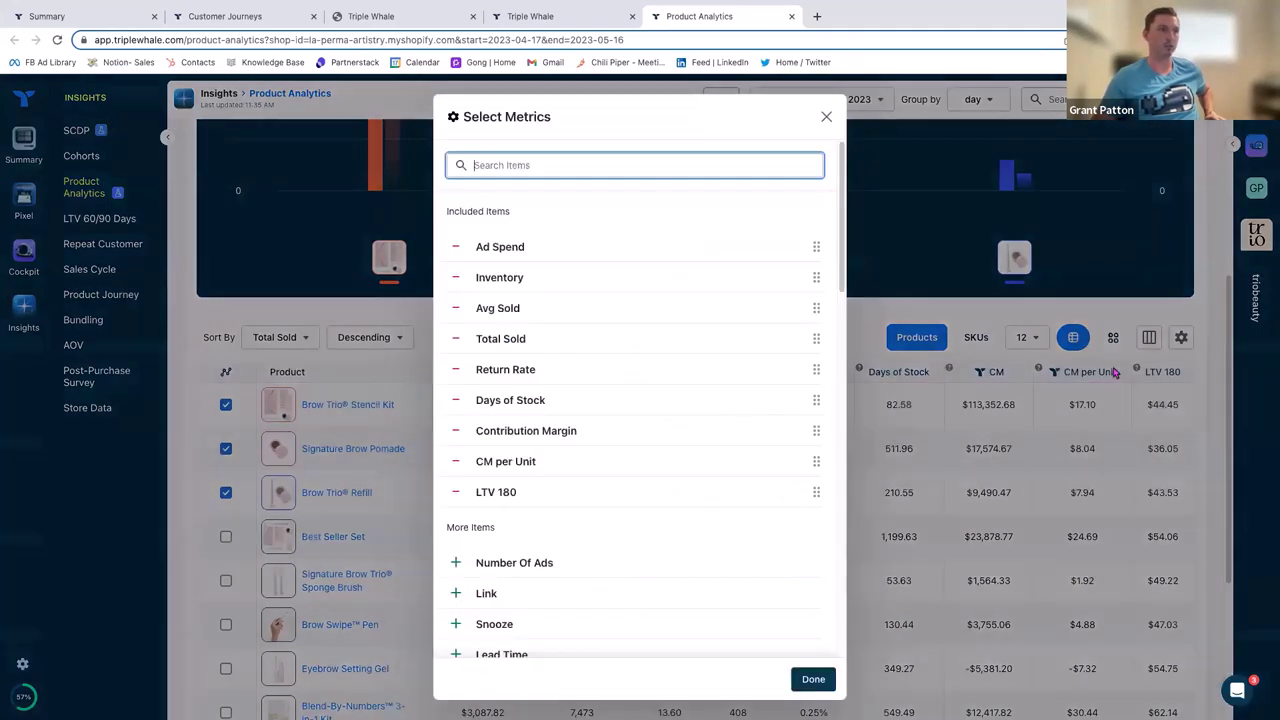
pyautogui.scroll(-3, 604, 380)
pyautogui.scroll(-8, 604, 381)
pyautogui.scroll(4, 606, 380)
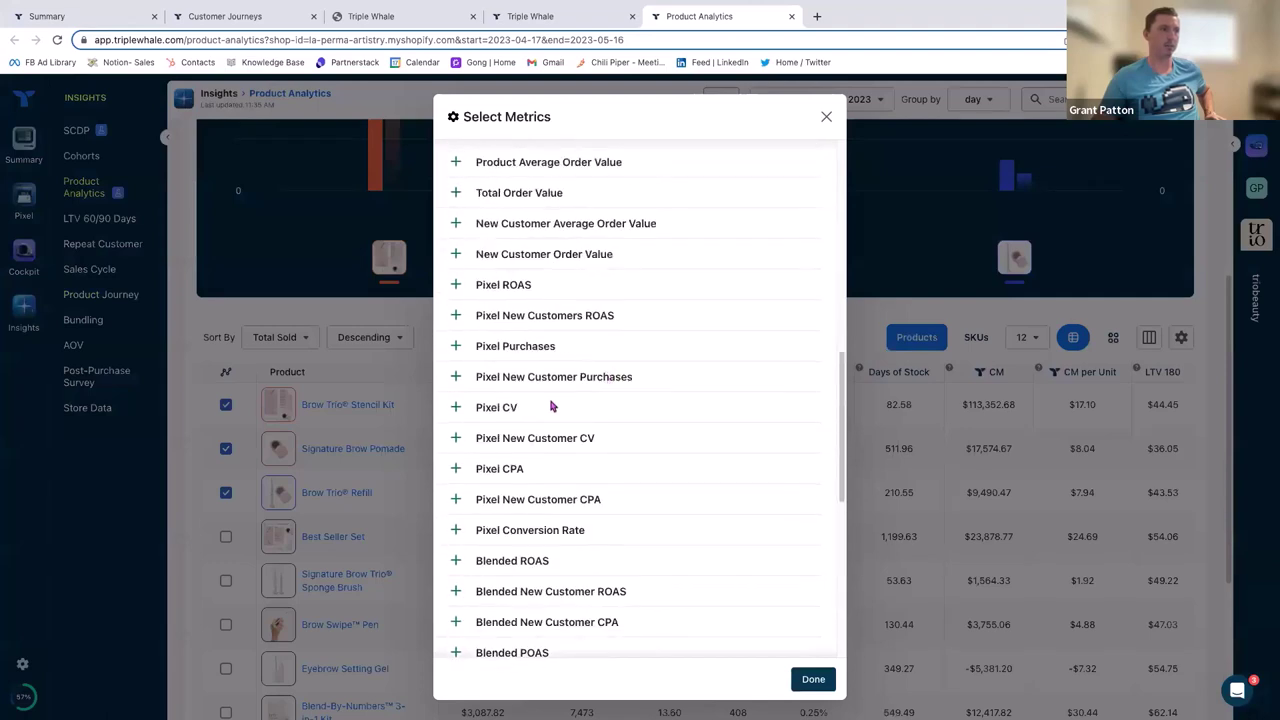
pyautogui.click(456, 285)
pyautogui.click(814, 679)
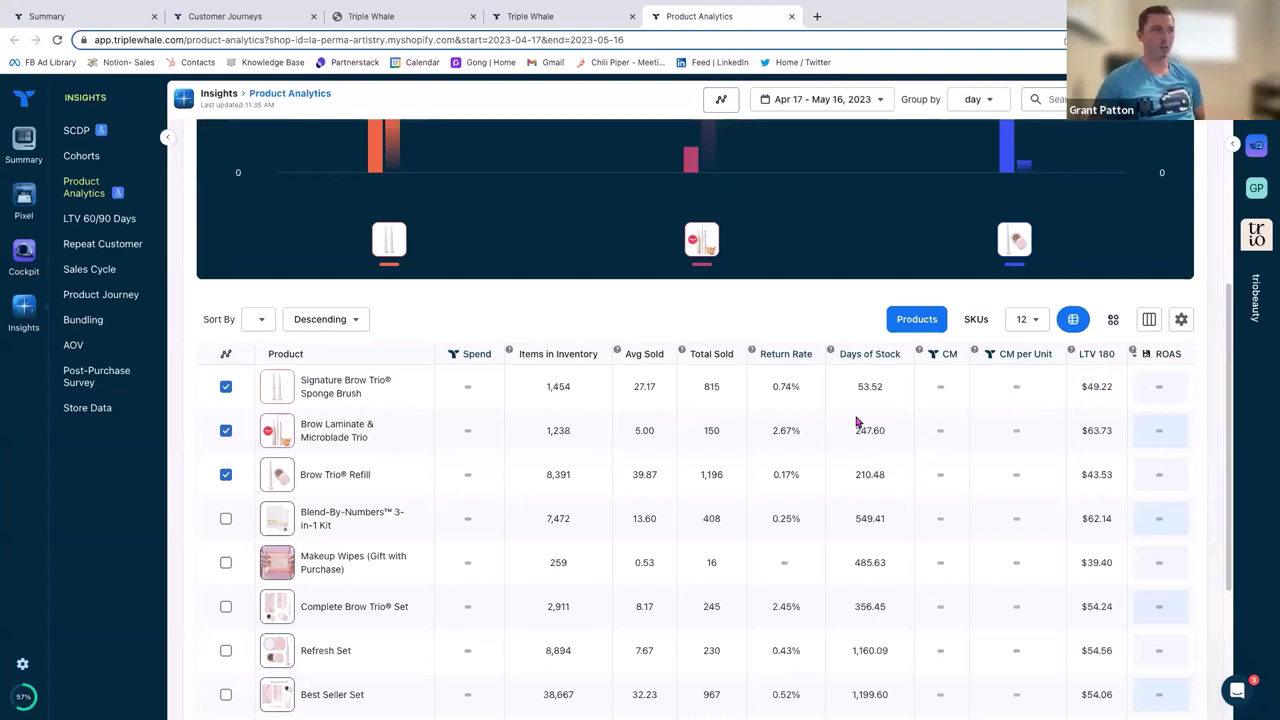
pyautogui.scroll(-1, 1140, 414)
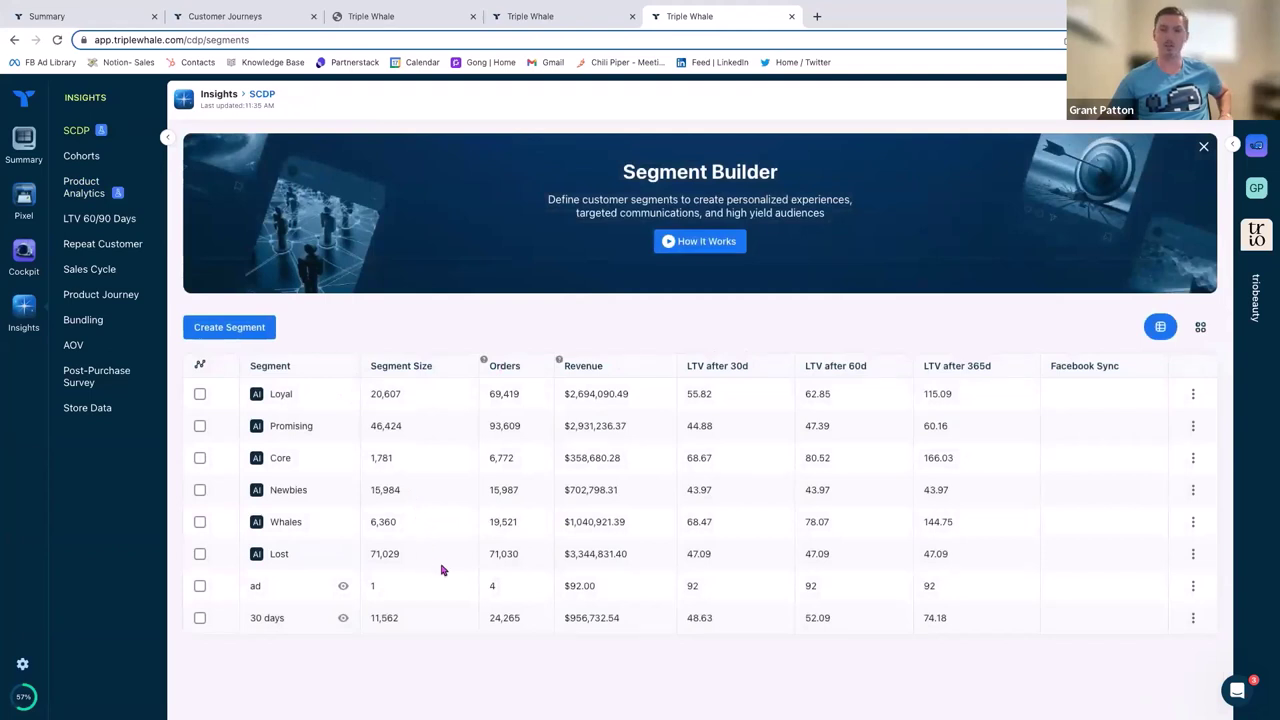
# View the condition type options for a new customer segment in the SCDP Segment Builder and return to the segments list.
pyautogui.click(1193, 394)
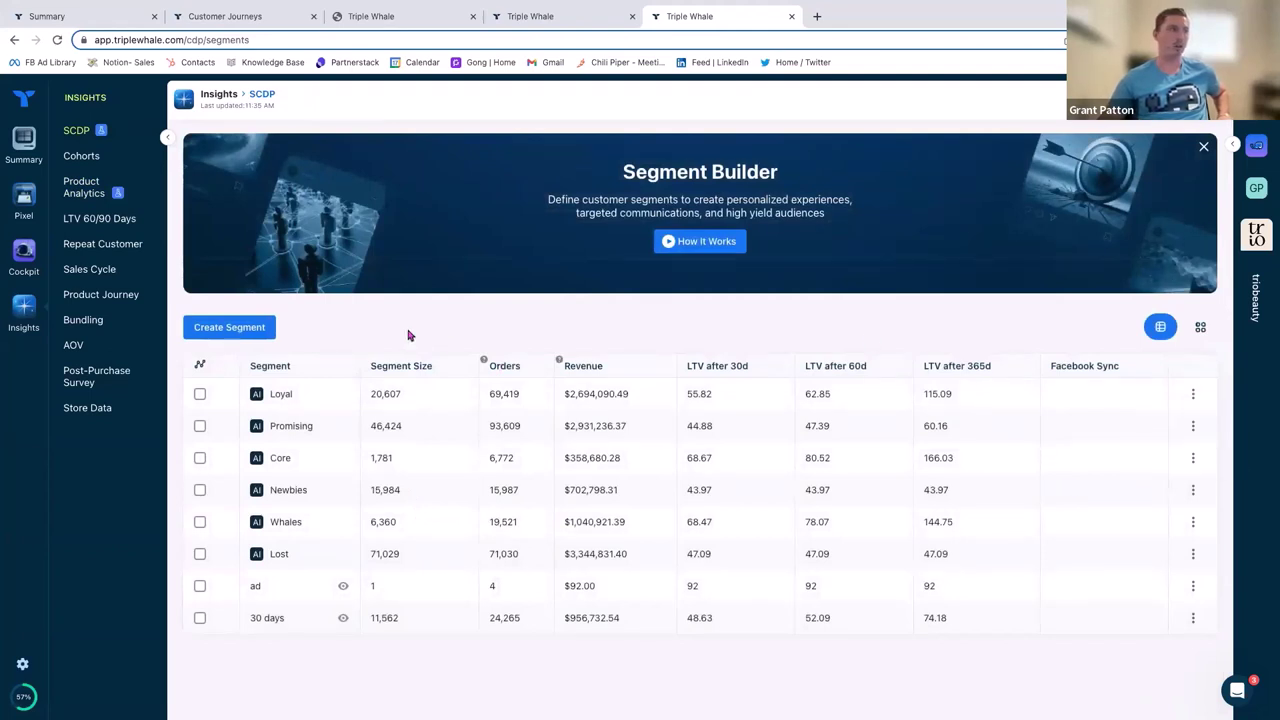
pyautogui.click(235, 327)
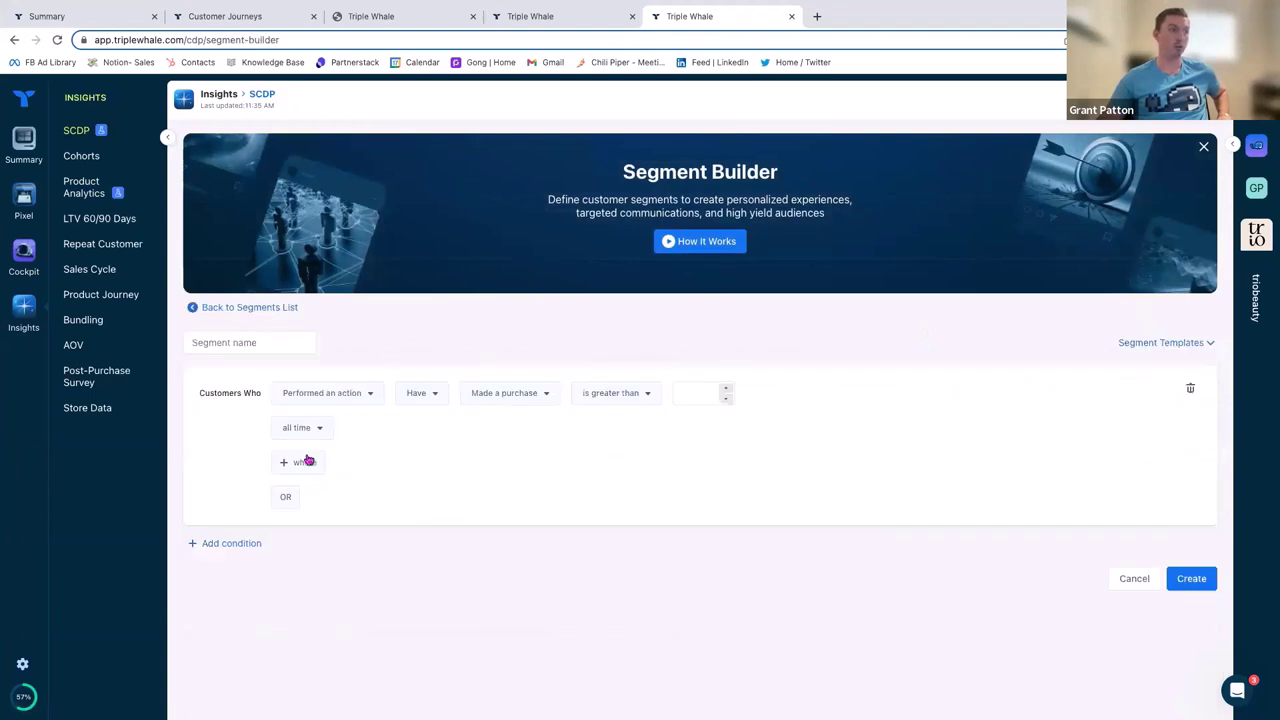
pyautogui.click(338, 400)
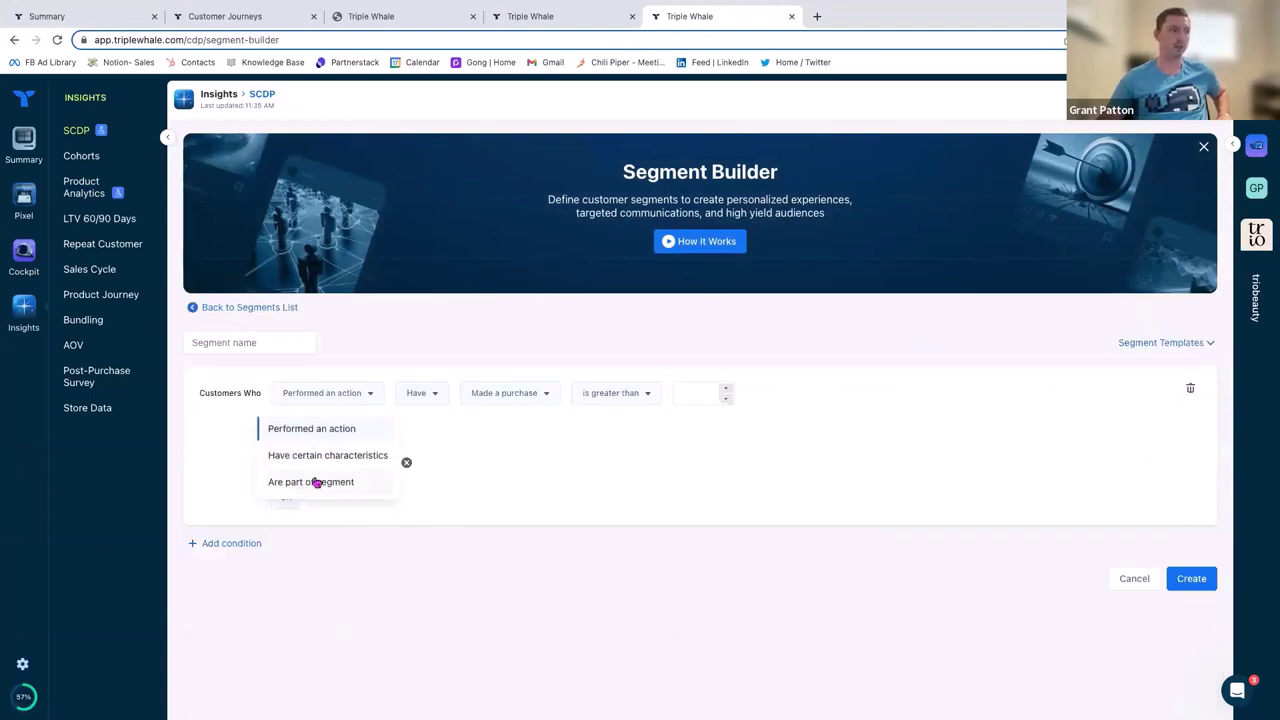
pyautogui.click(443, 422)
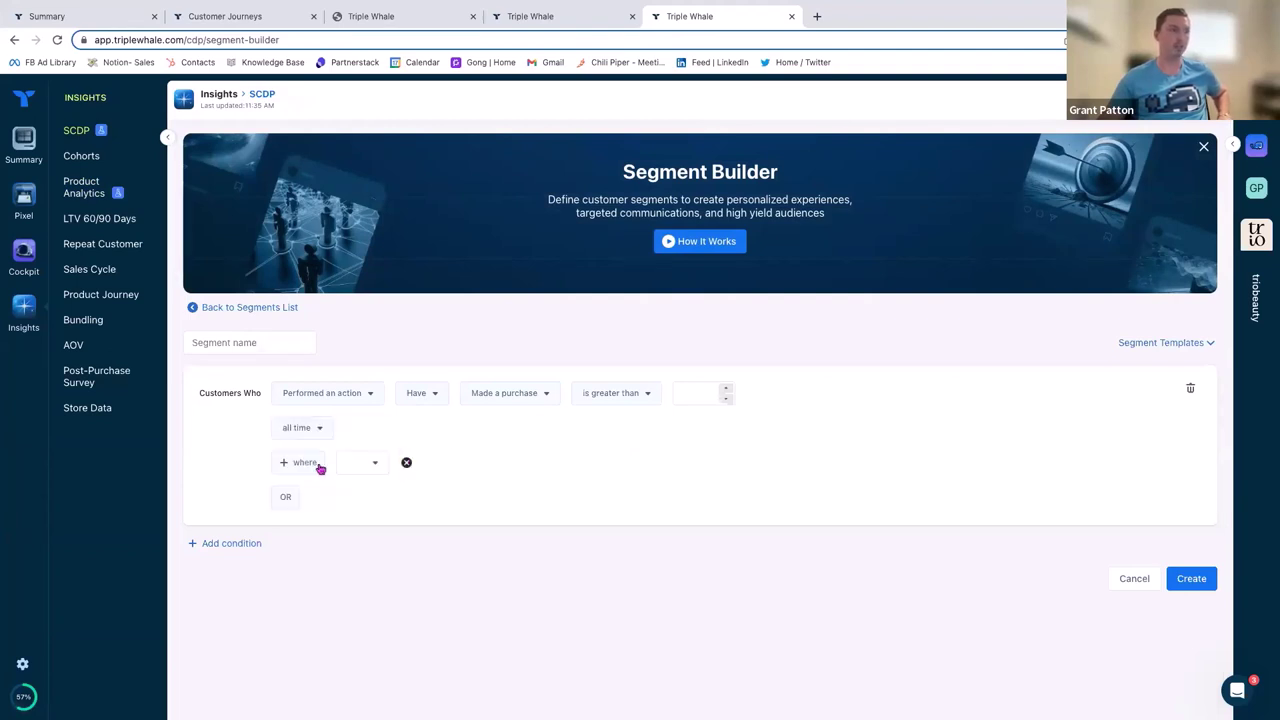
pyautogui.click(234, 312)
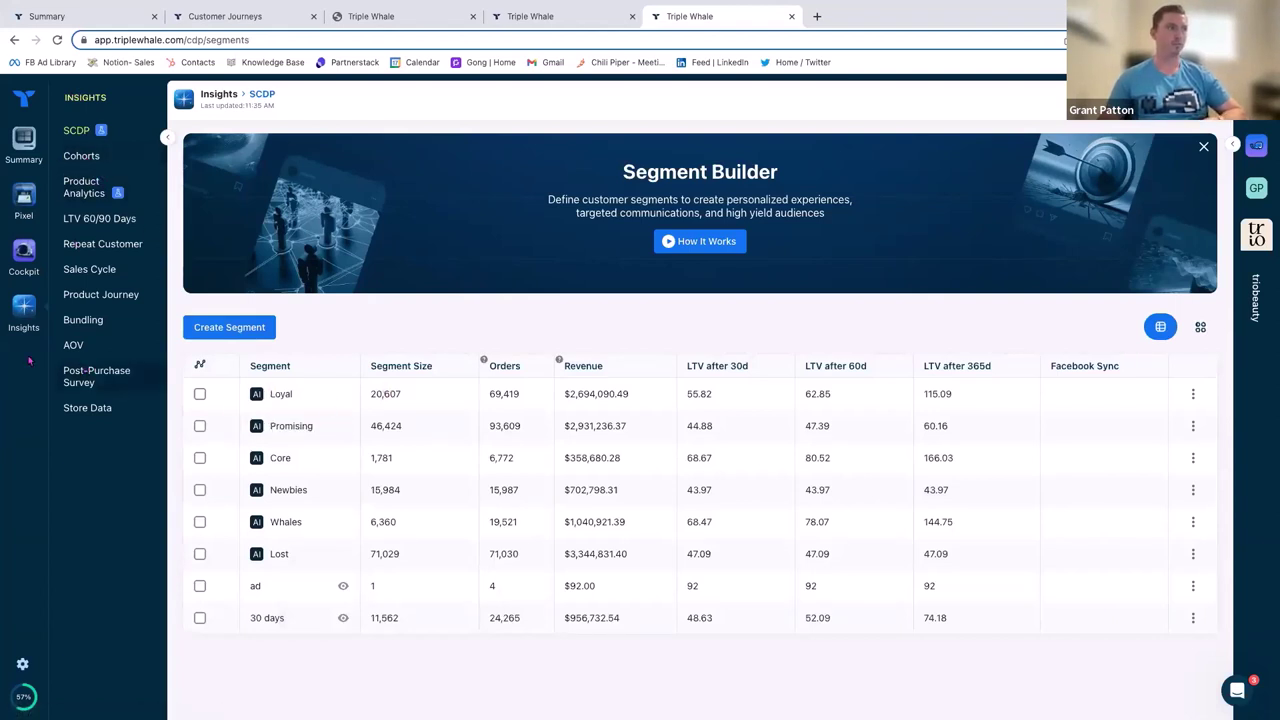
# Open the store's Cost Settings and view the Shopify cost of goods options.
pyautogui.click(22, 663)
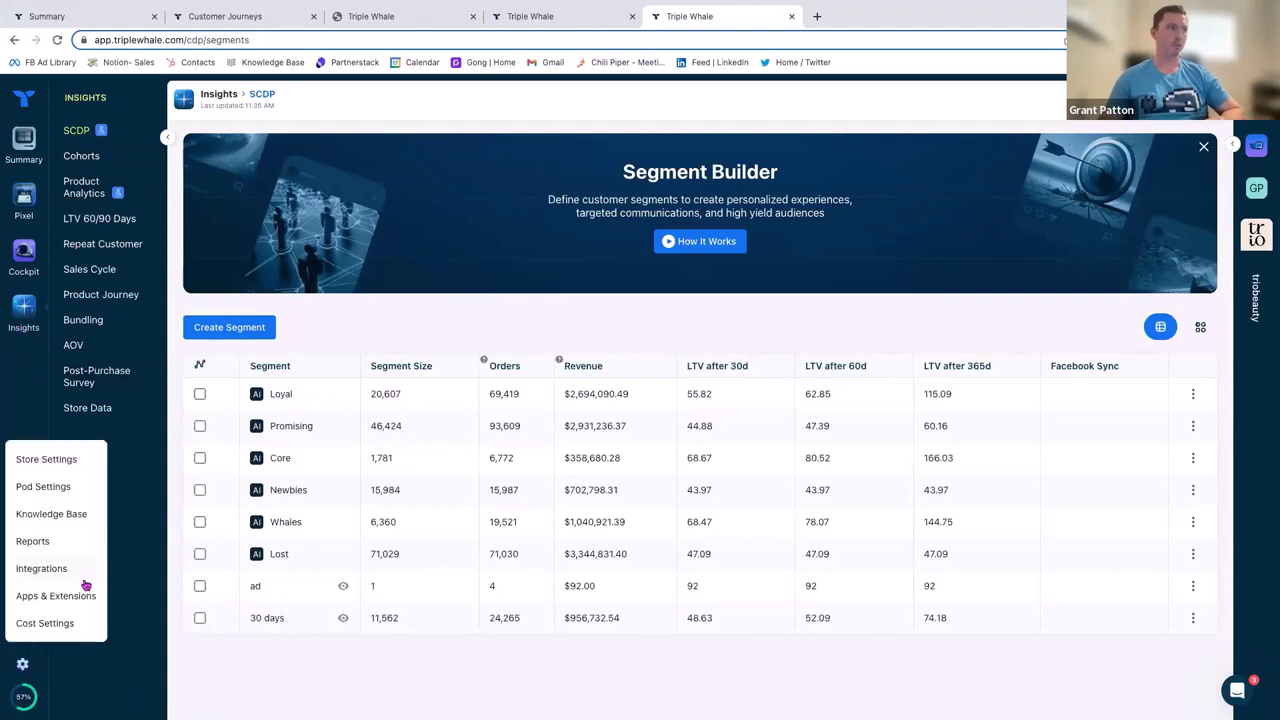
pyautogui.click(45, 622)
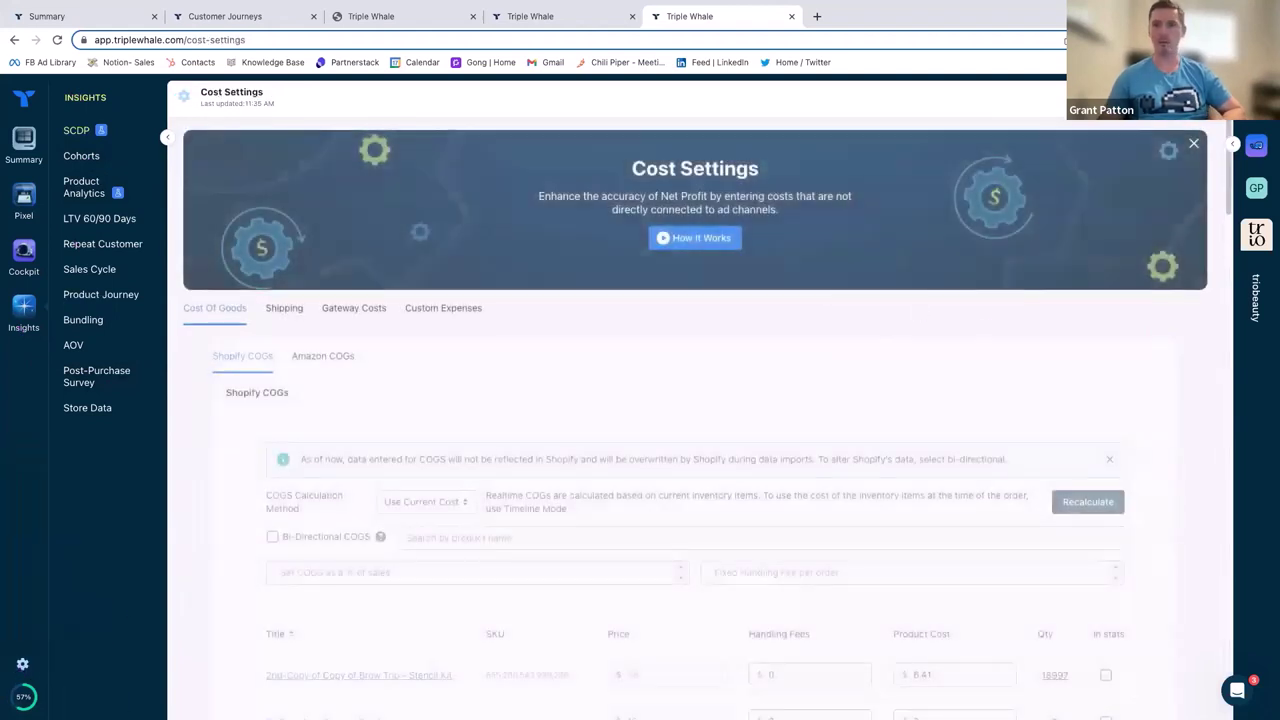
pyautogui.scroll(-2, 491, 366)
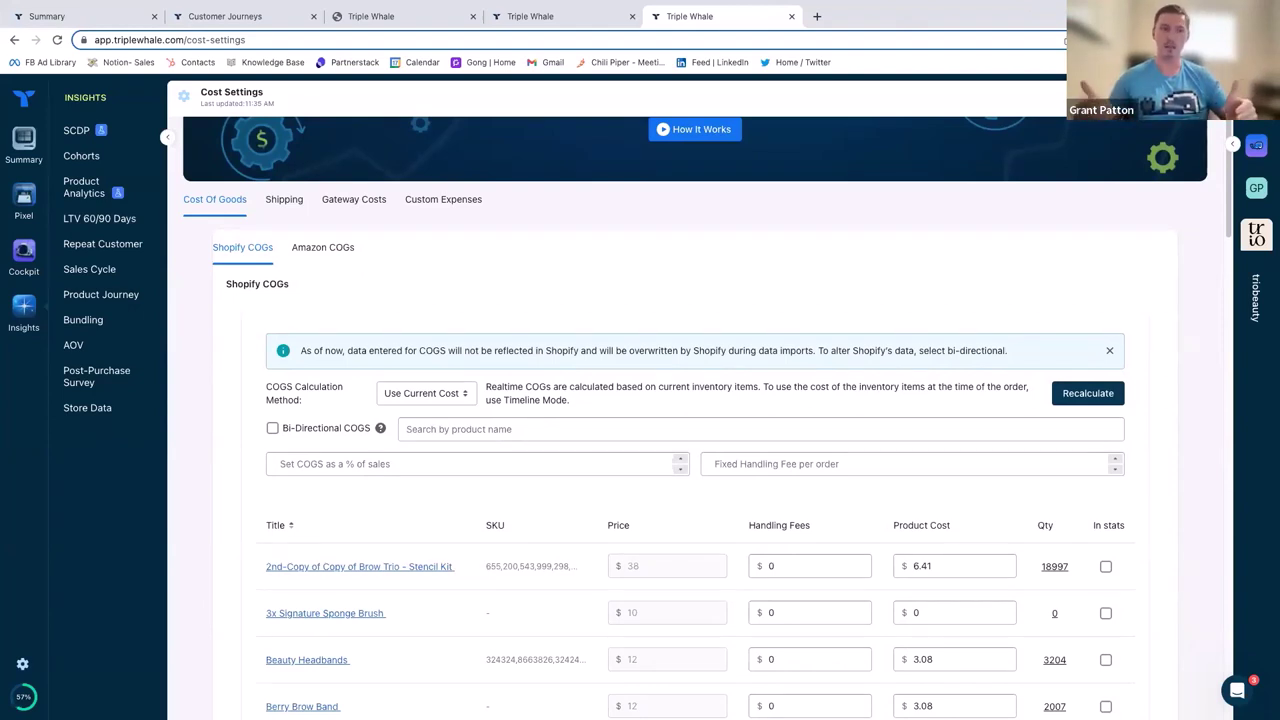
# Review the shipping, gateway and custom expense settings, and return to the product costs under Cost Of Goods.
pyautogui.click(296, 210)
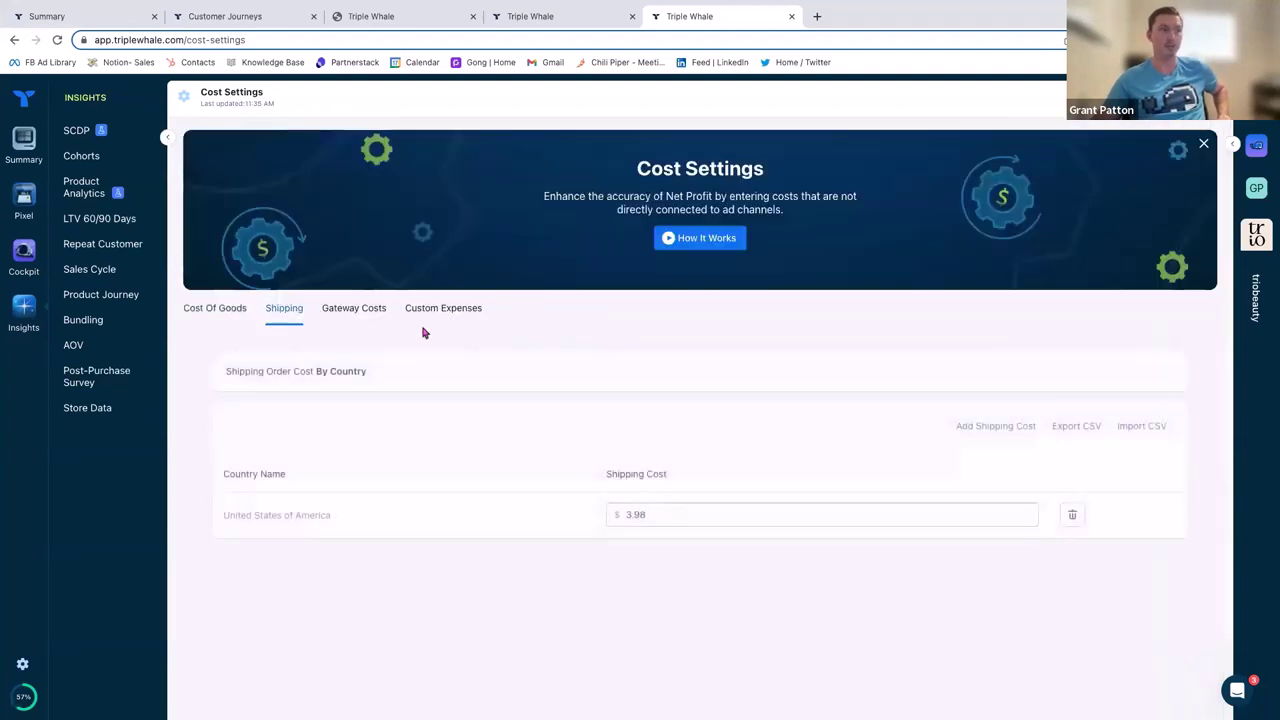
pyautogui.click(366, 310)
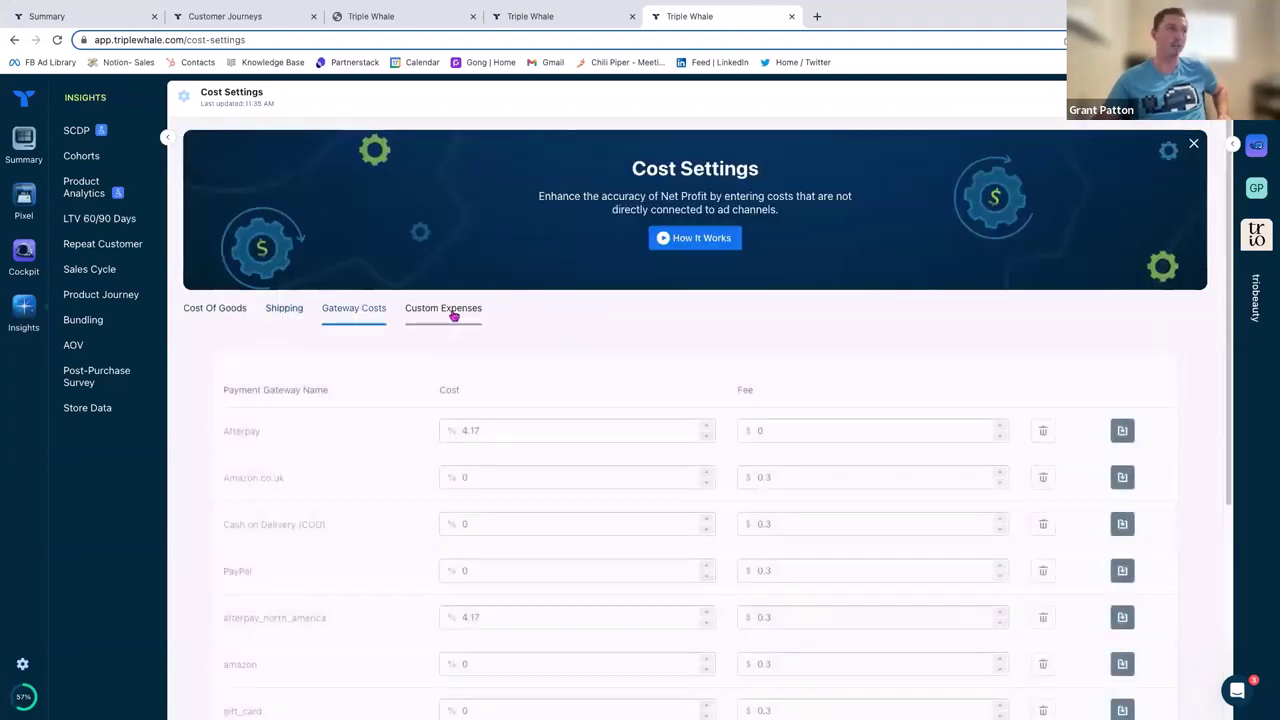
pyautogui.scroll(-2, 420, 323)
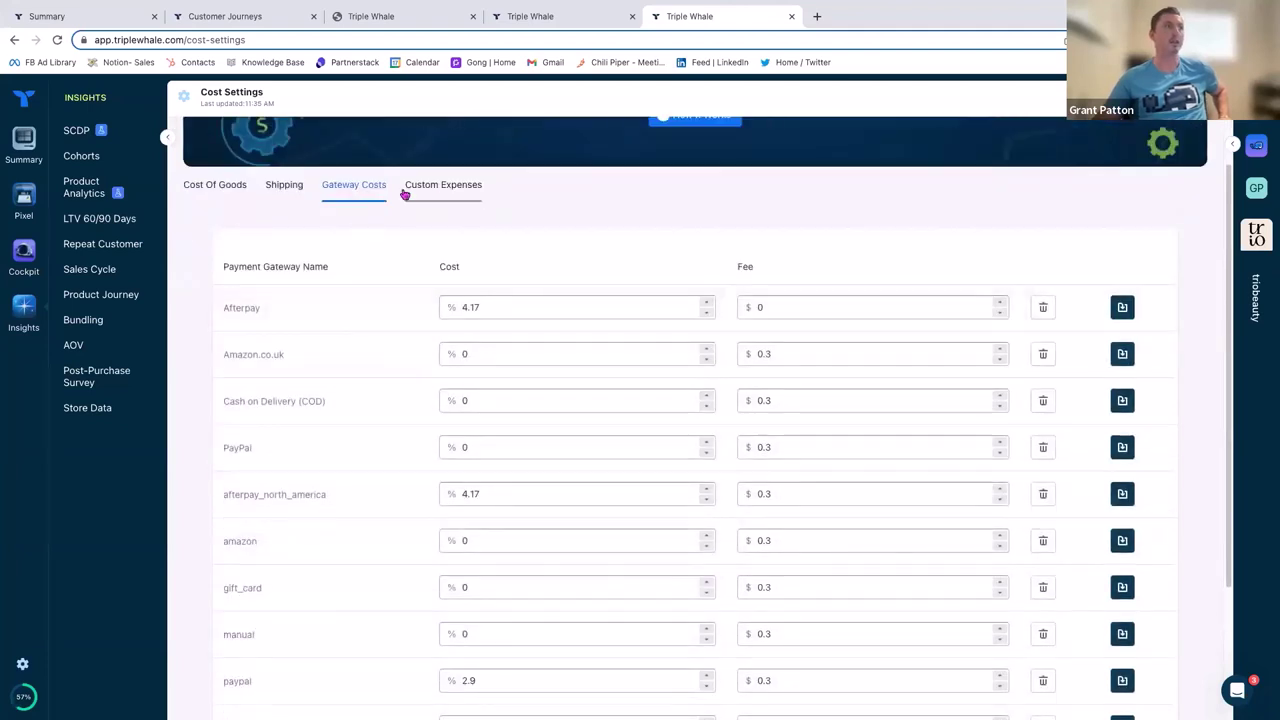
pyautogui.click(407, 190)
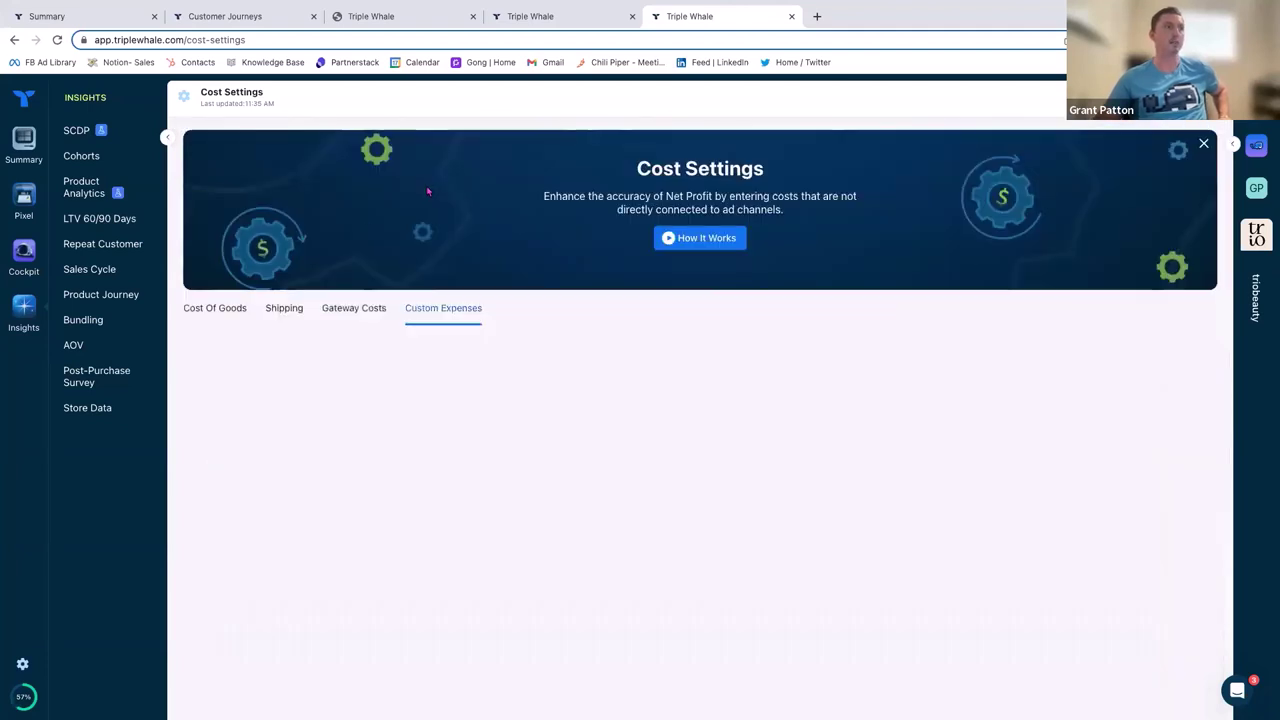
pyautogui.click(225, 312)
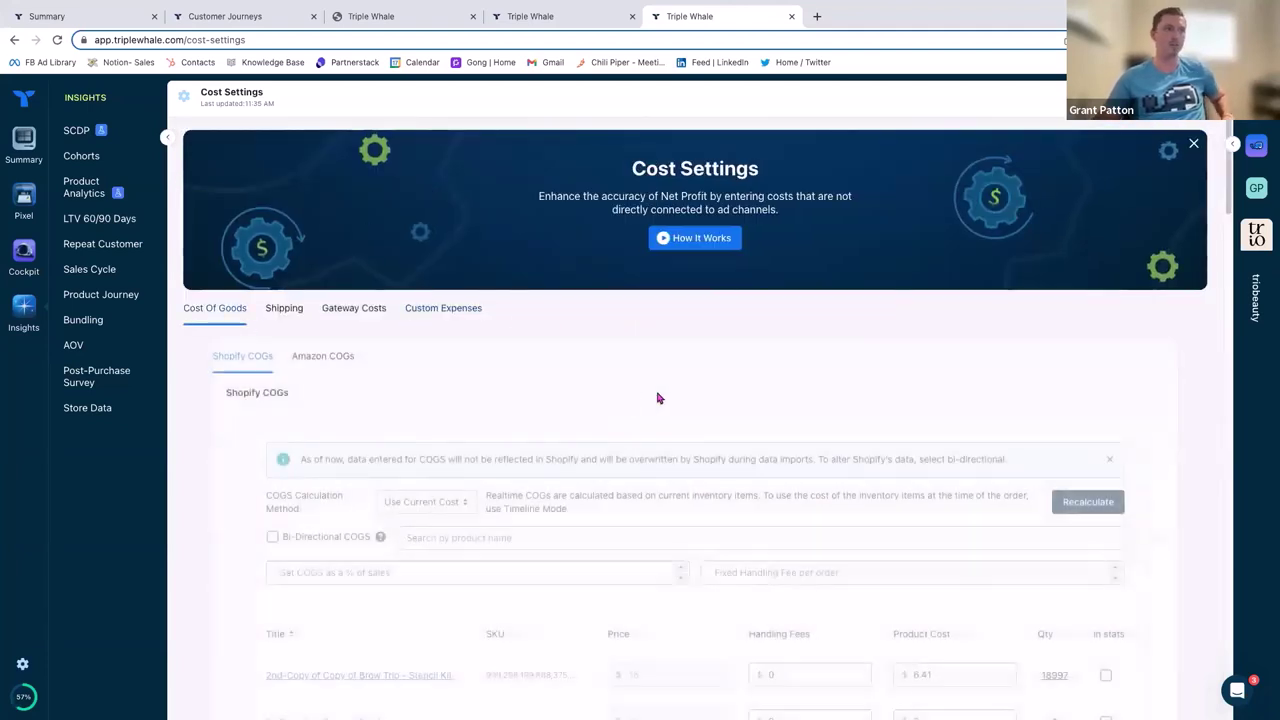
pyautogui.scroll(-5, 658, 398)
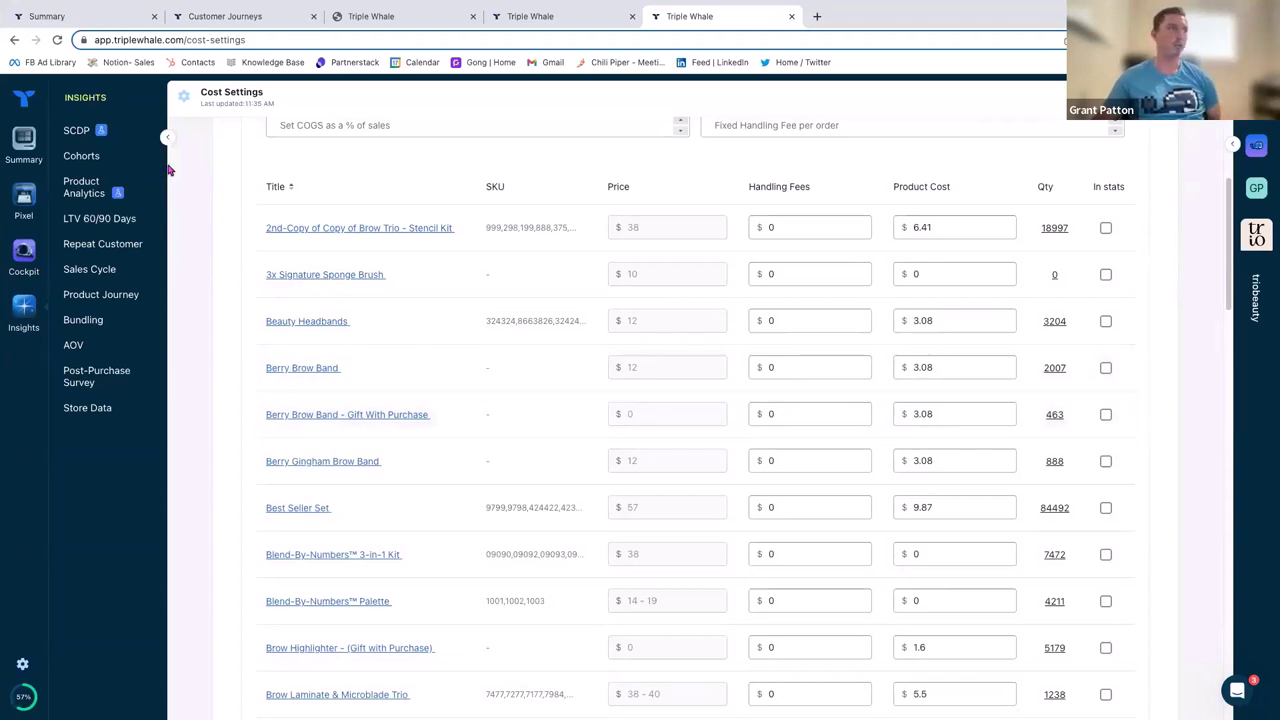
# Go to the Summary dashboard and examine its channel and inventory sections through to the Stats tiles.
pyautogui.click(68, 15)
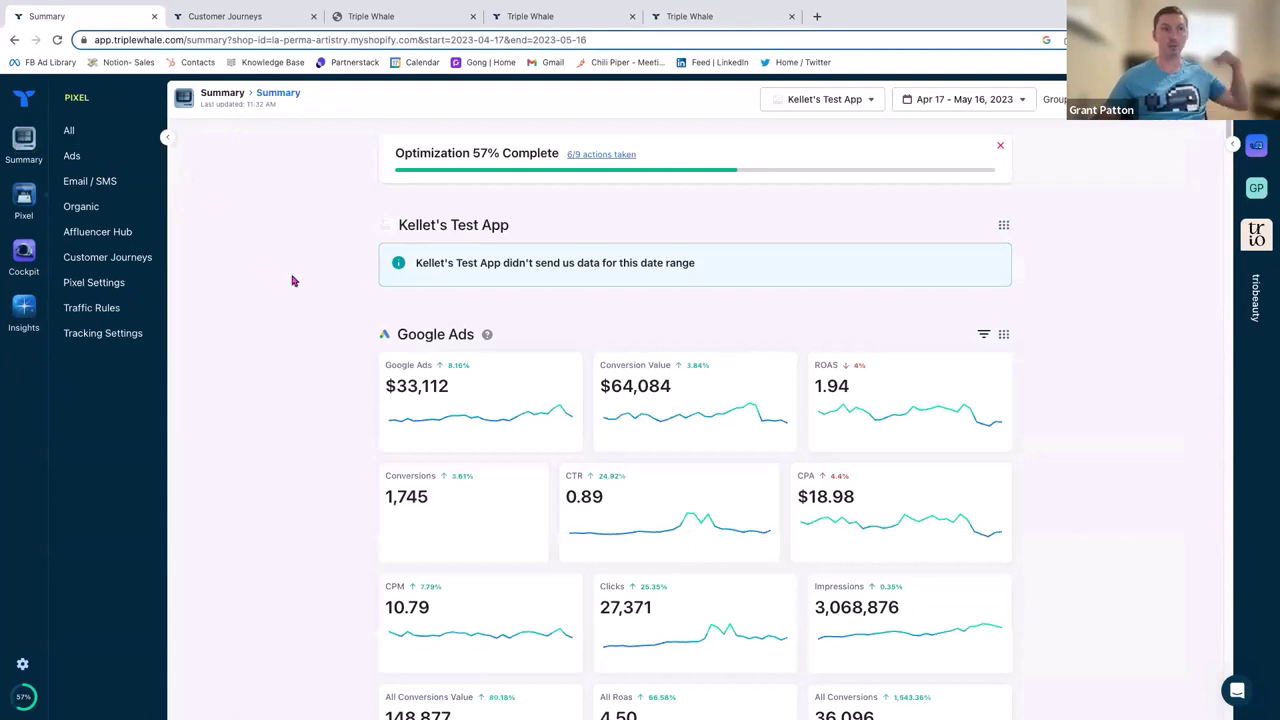
pyautogui.scroll(-1, 307, 294)
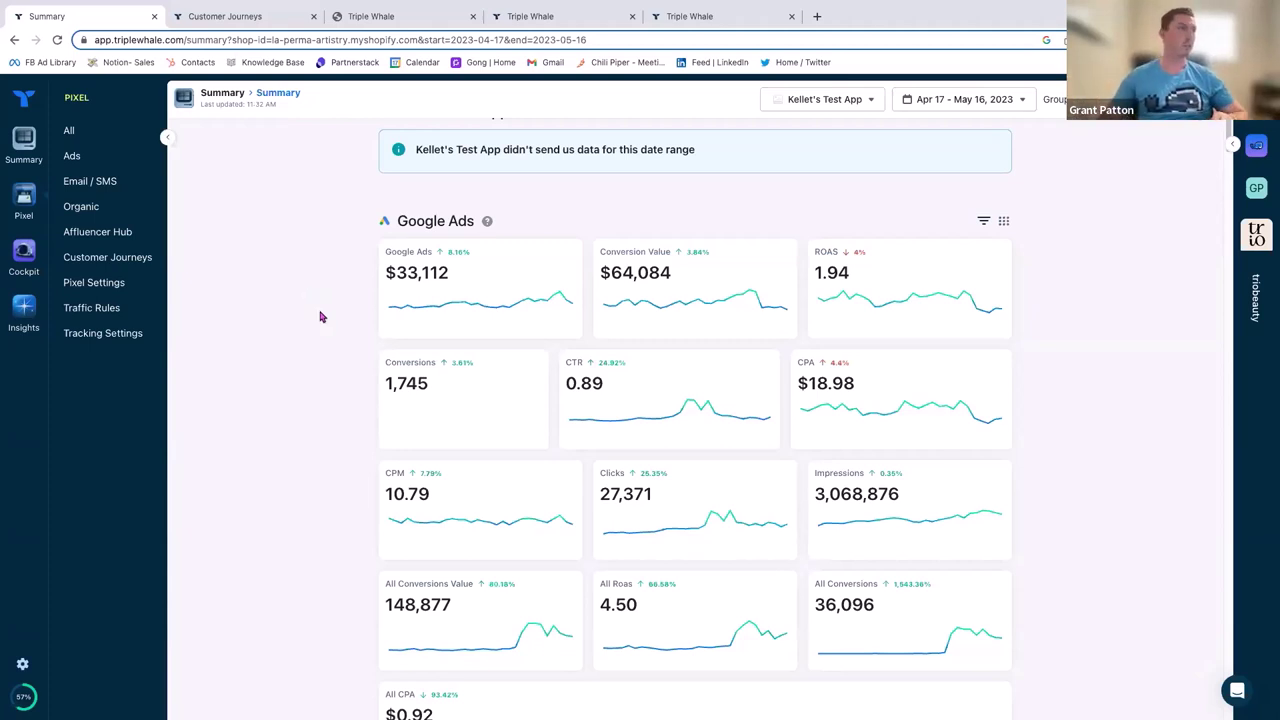
pyautogui.scroll(-6, 321, 317)
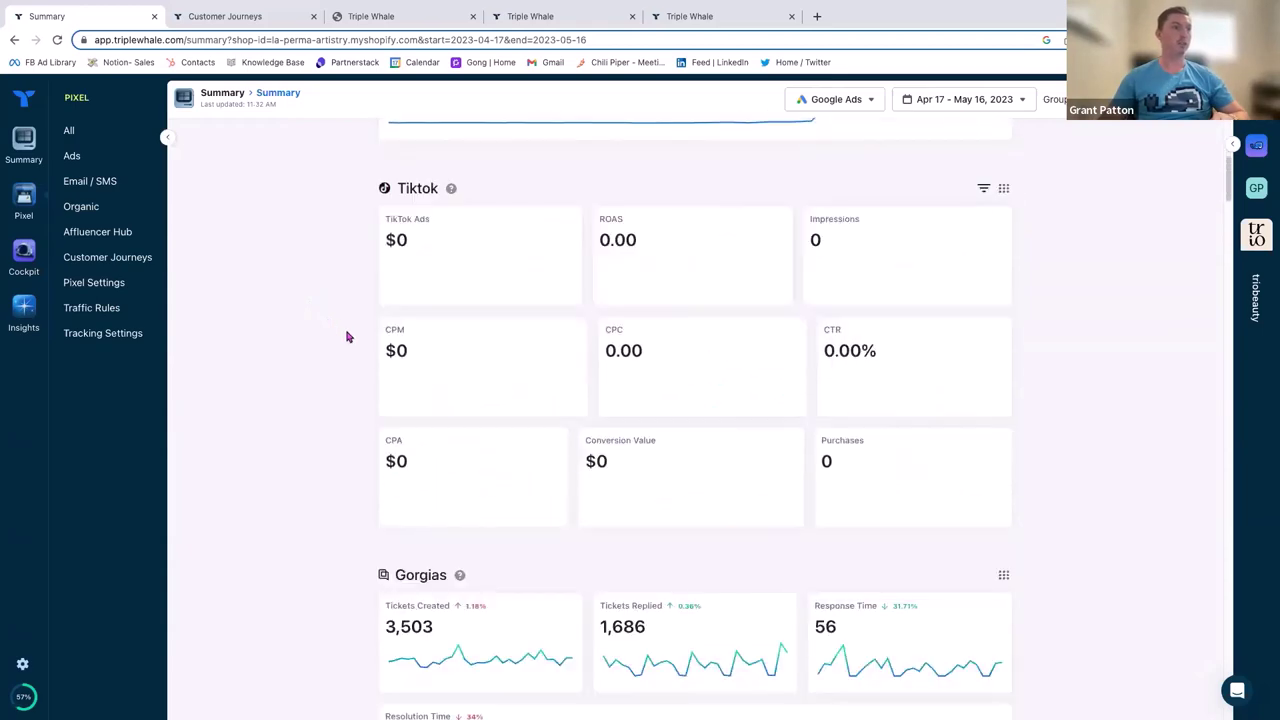
pyautogui.scroll(-5, 346, 337)
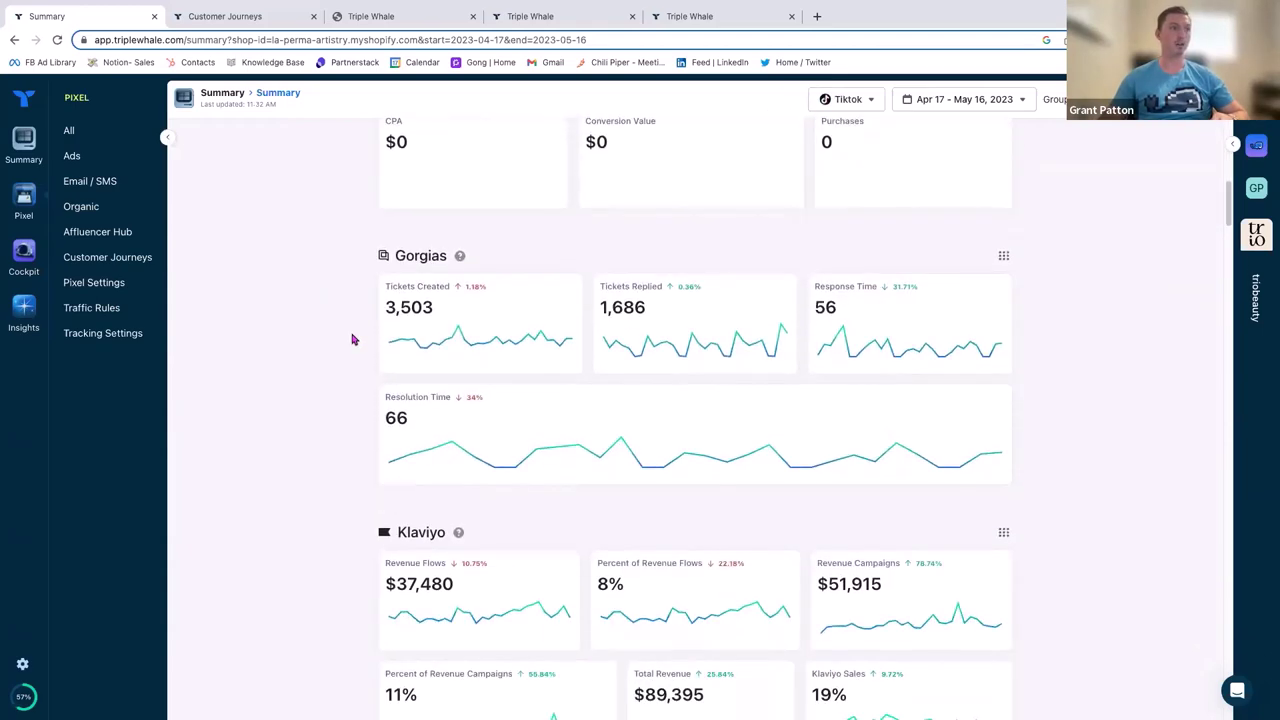
pyautogui.scroll(-8, 352, 340)
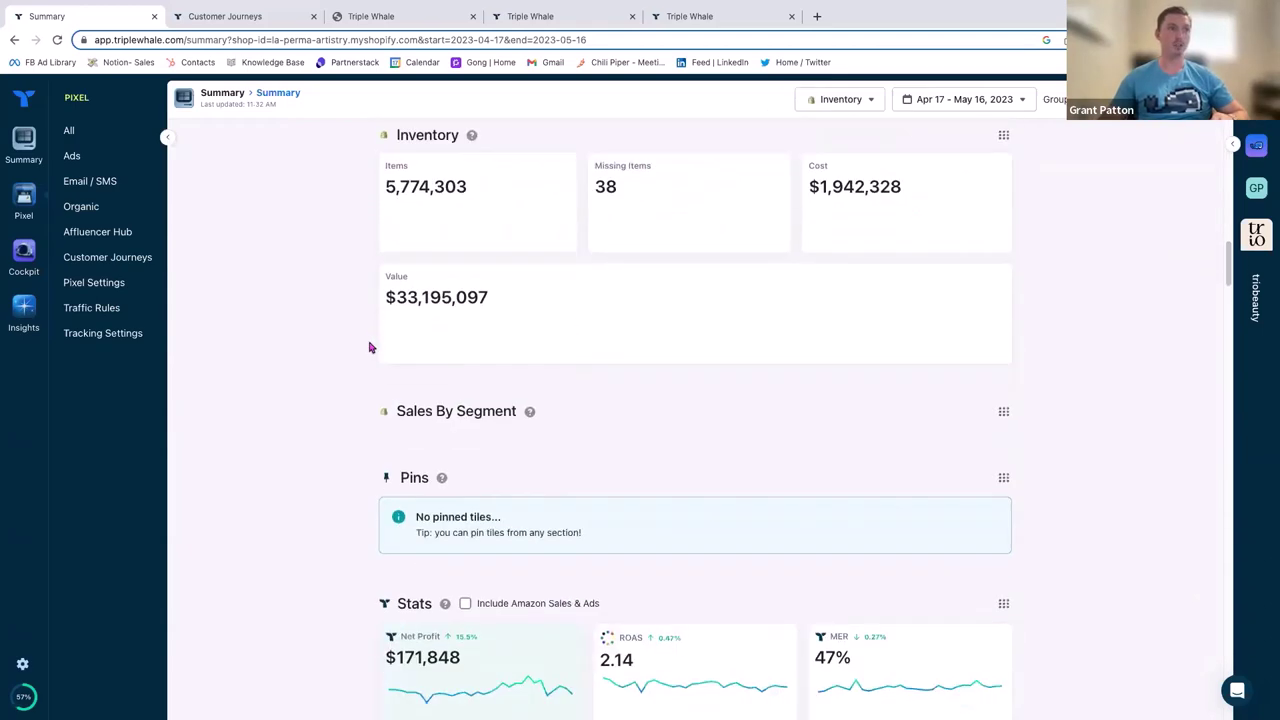
pyautogui.scroll(-4, 369, 347)
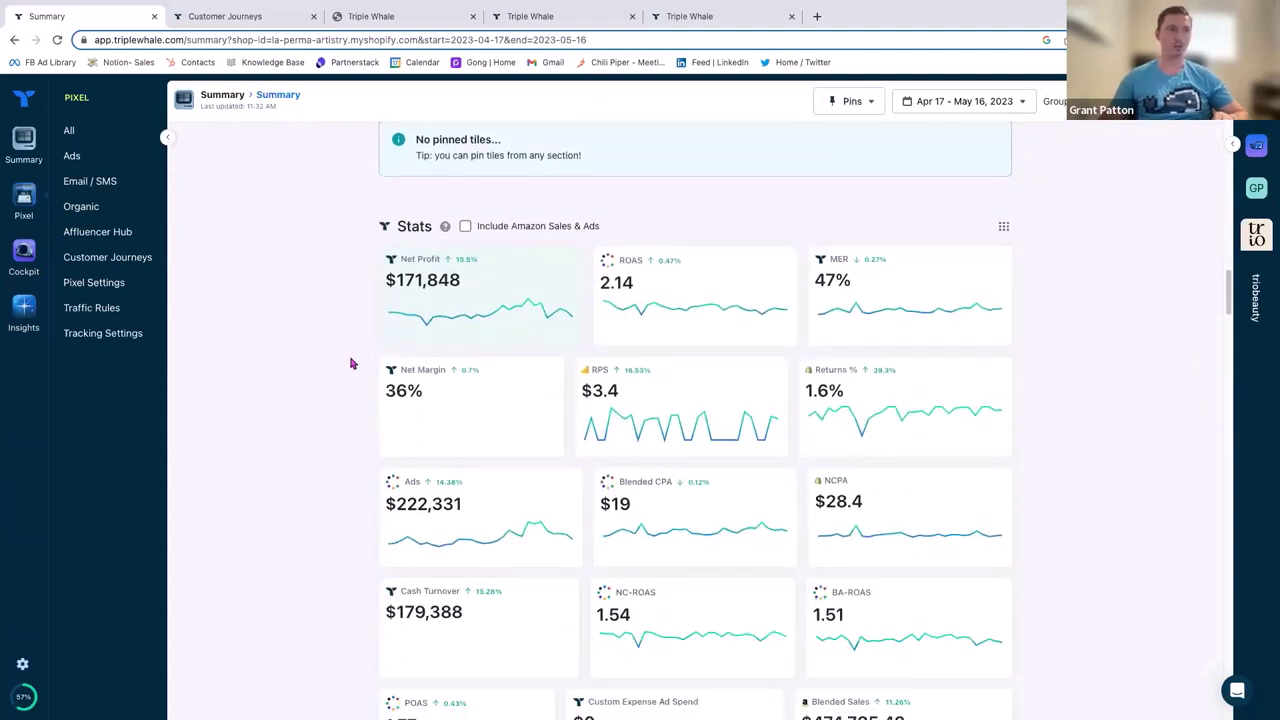
pyautogui.scroll(-1, 348, 369)
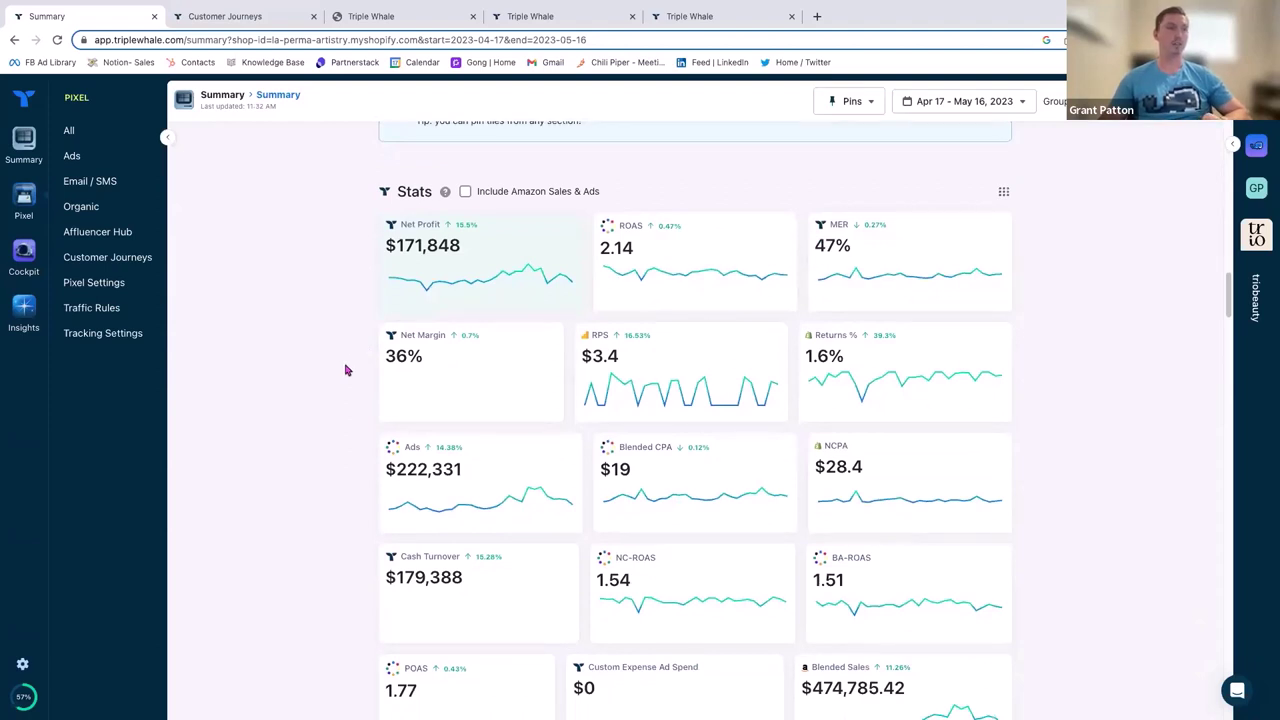
pyautogui.scroll(-1, 346, 370)
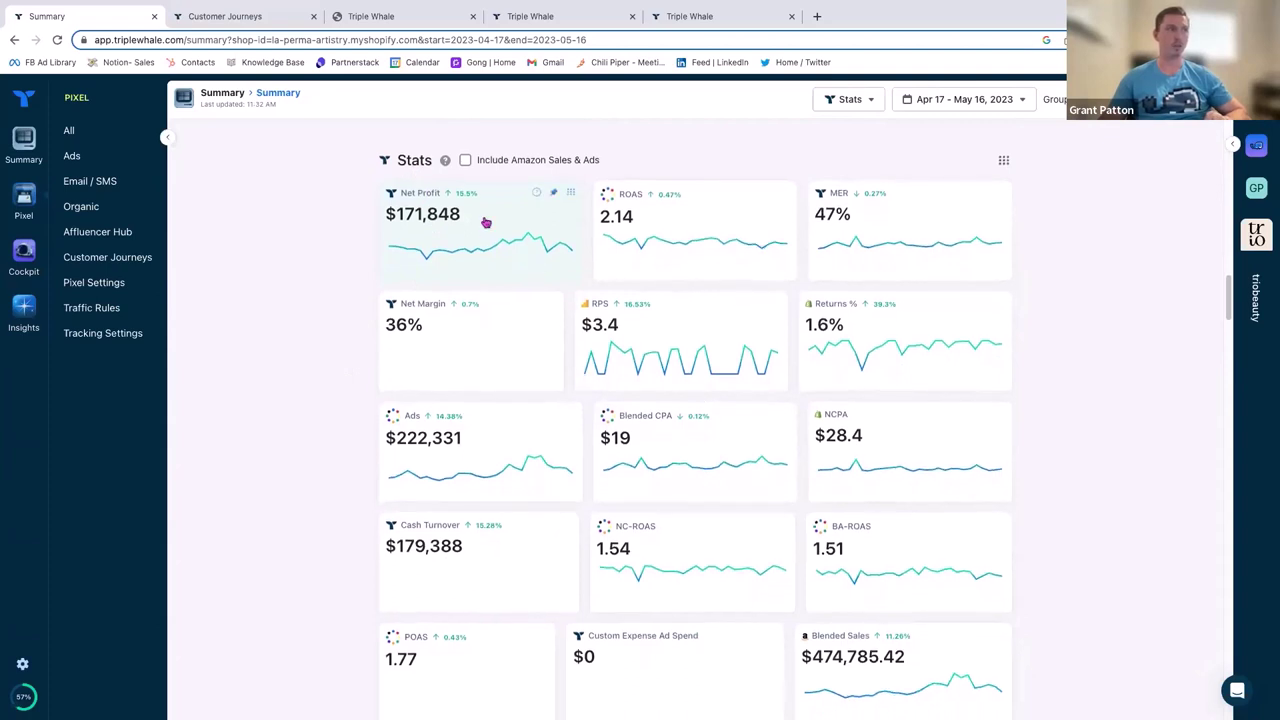
pyautogui.scroll(-1, 827, 360)
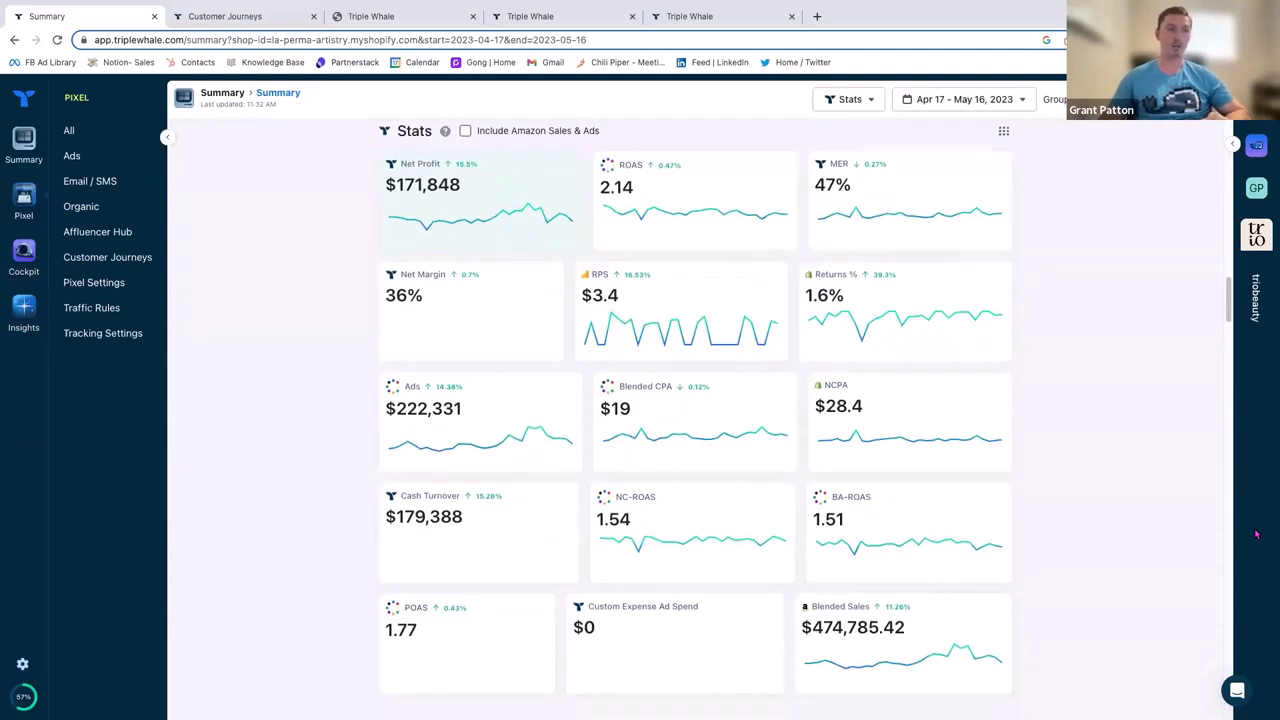
# Examine the Pixel source table and the My Custom Metrics tiles on the Summary dashboard.
pyautogui.scroll(-10, 1090, 446)
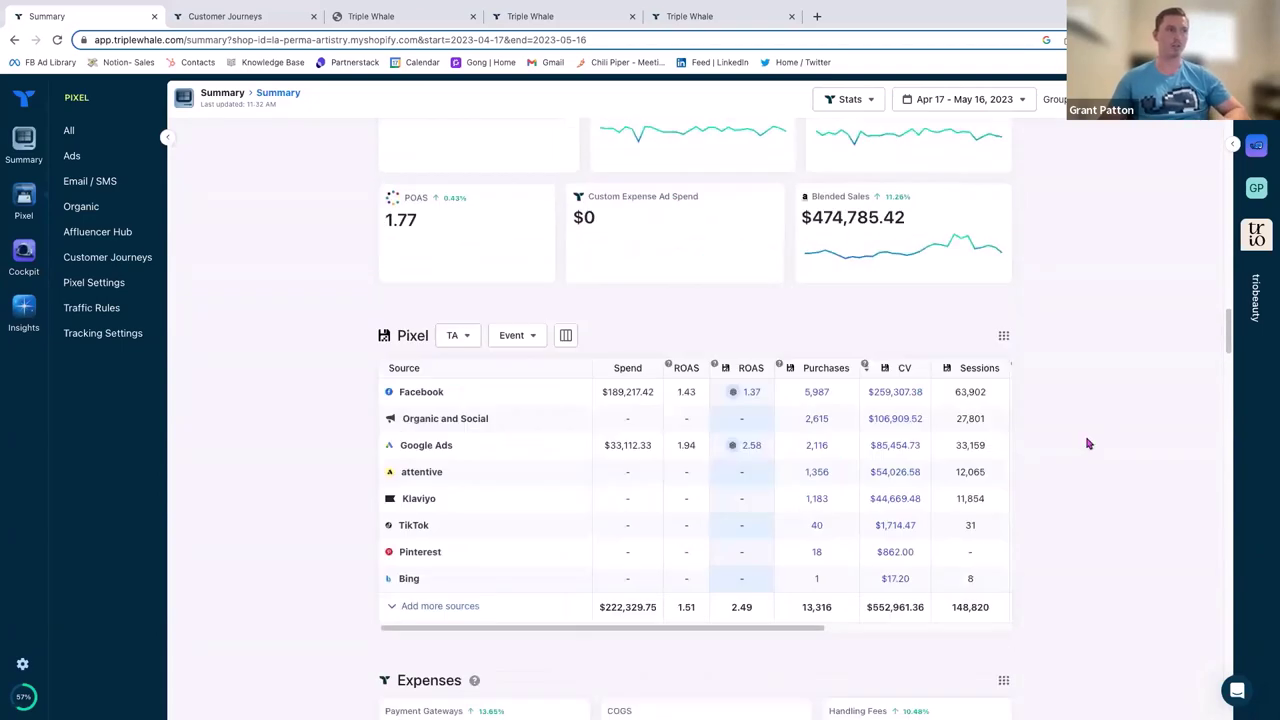
pyautogui.scroll(-6, 1090, 446)
pyautogui.scroll(1, 1089, 446)
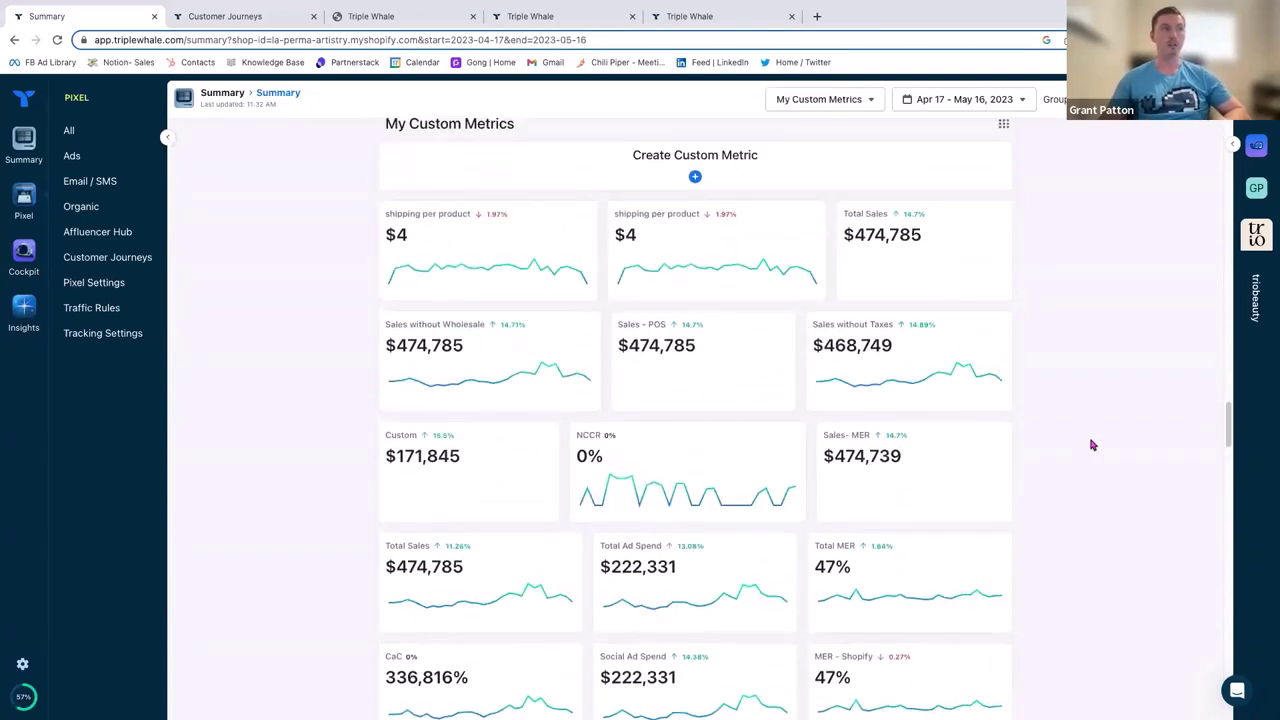
pyautogui.scroll(1, 1091, 443)
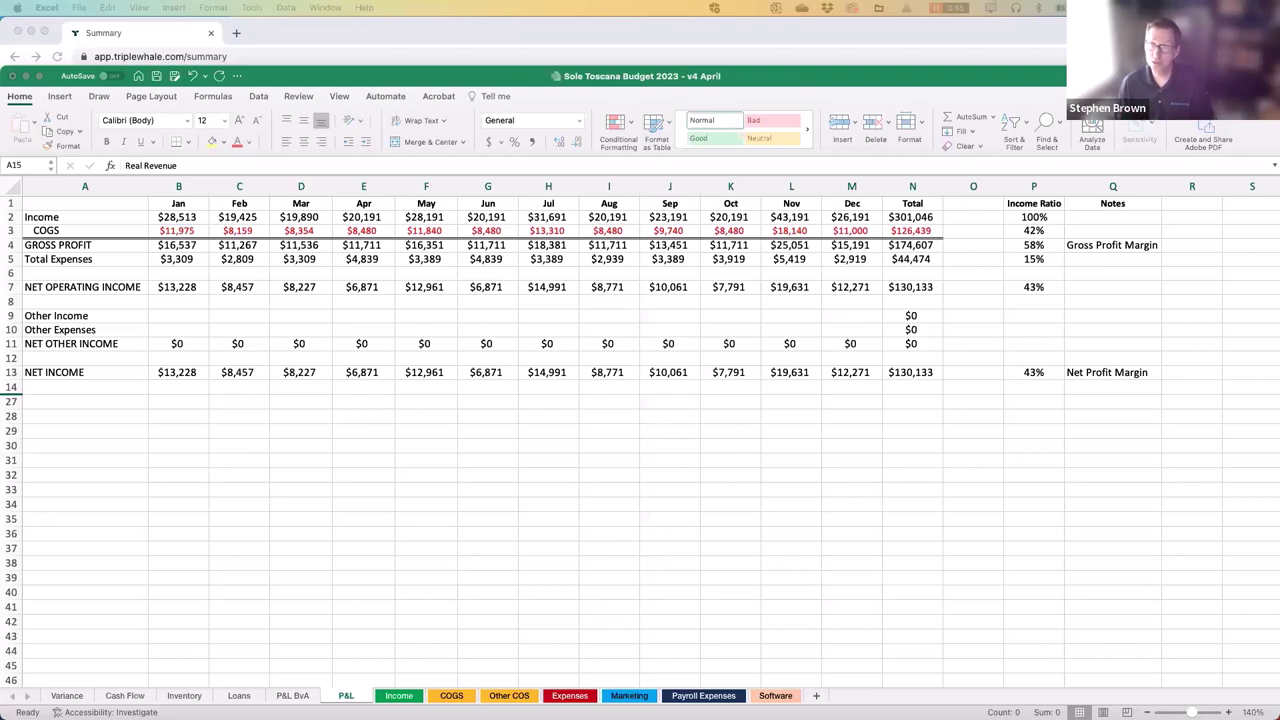
# Switch from the Excel budget workbook to the Triple Whale Summary in Chrome and review the pinned metrics.
pyautogui.click(358, 40)
pyautogui.scroll(-1, 383, 467)
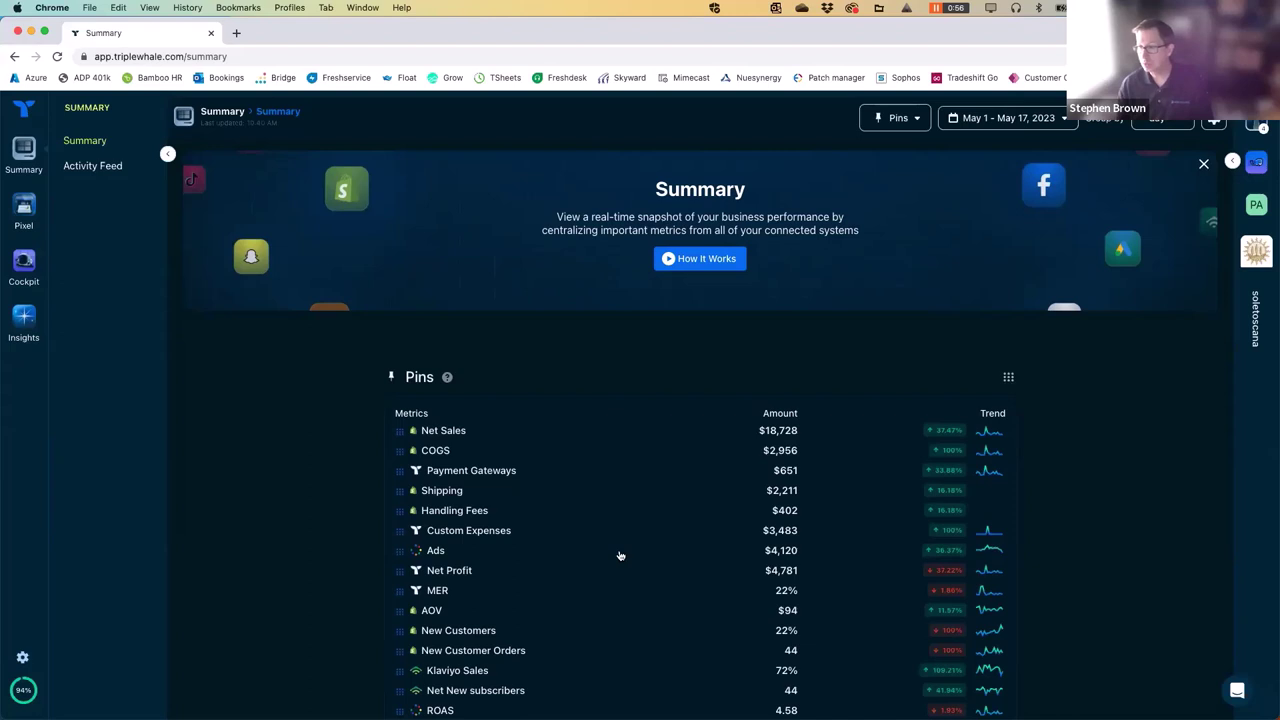
pyautogui.scroll(-2, 620, 555)
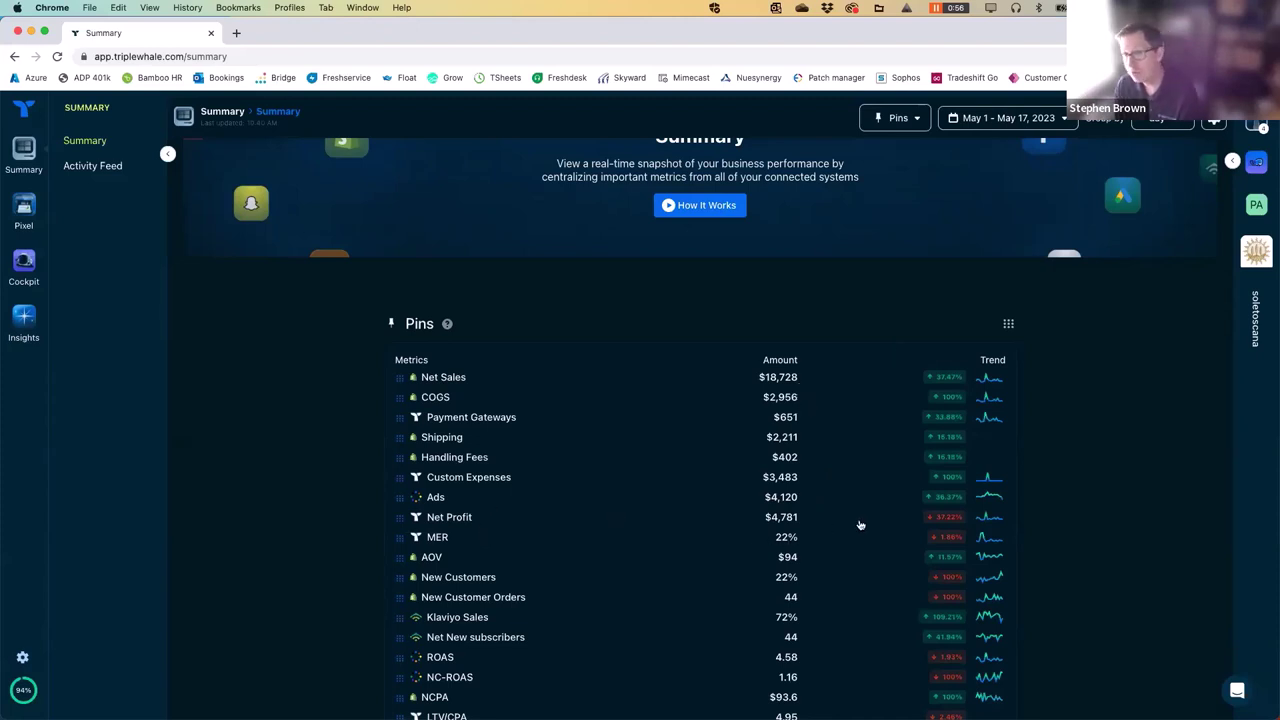
pyautogui.scroll(-1, 860, 525)
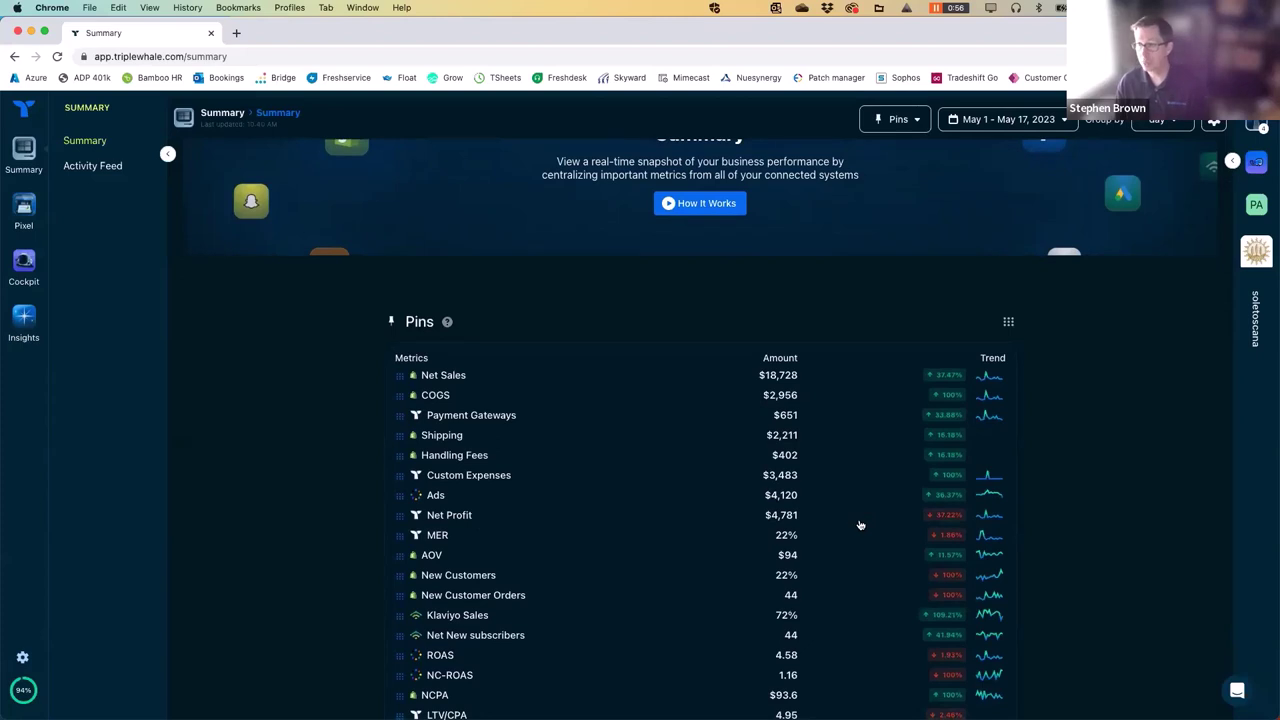
# Open the cost settings and review the Shipping and Gateway Costs sections.
pyautogui.scroll(-1, 860, 525)
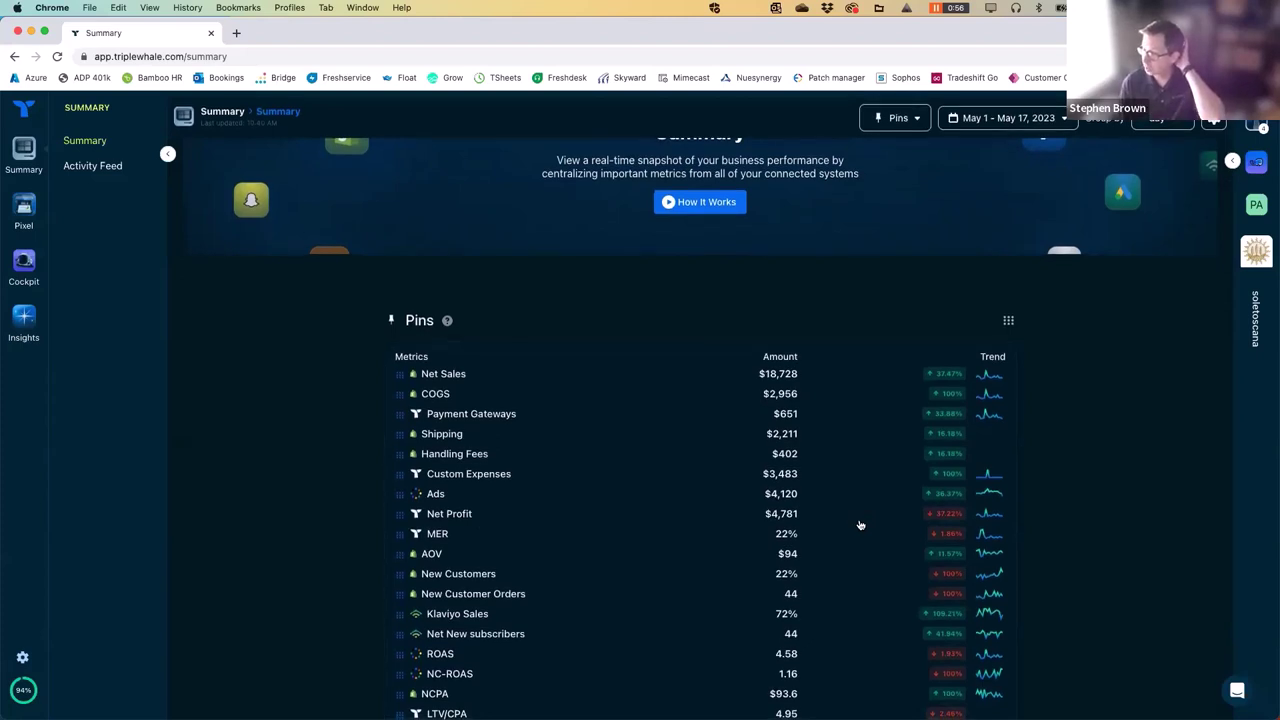
pyautogui.click(22, 657)
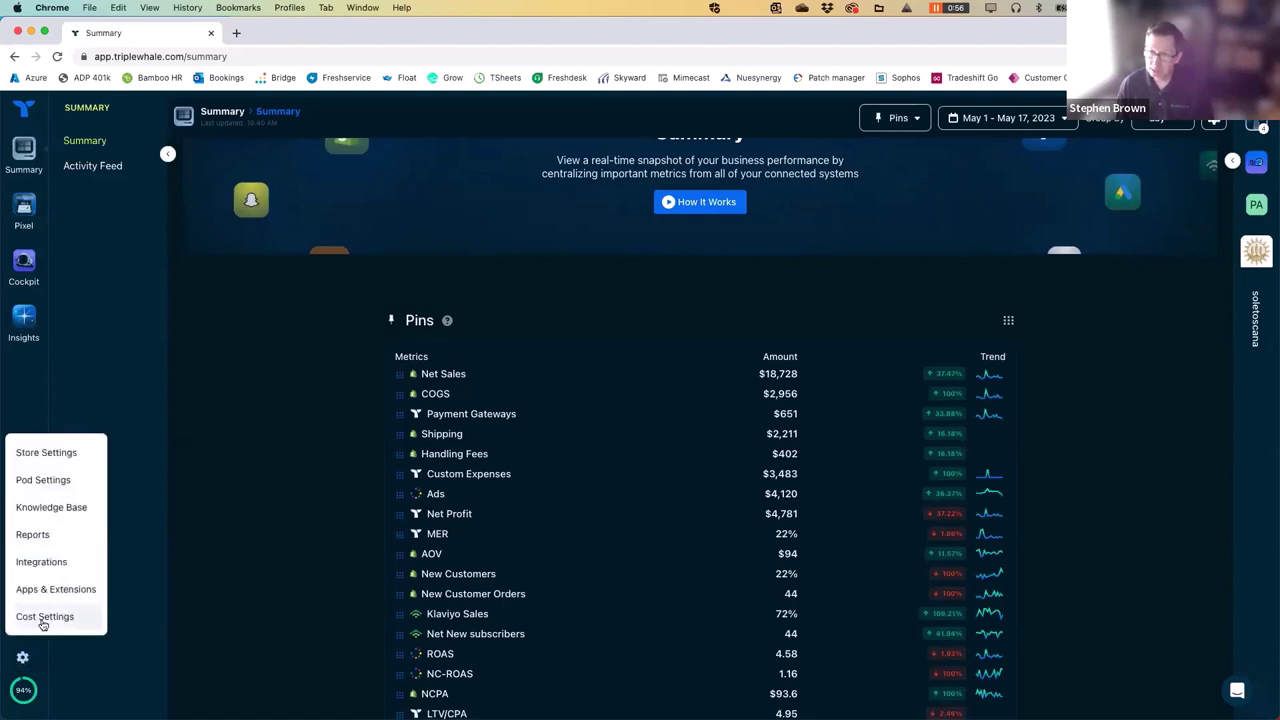
pyautogui.click(43, 622)
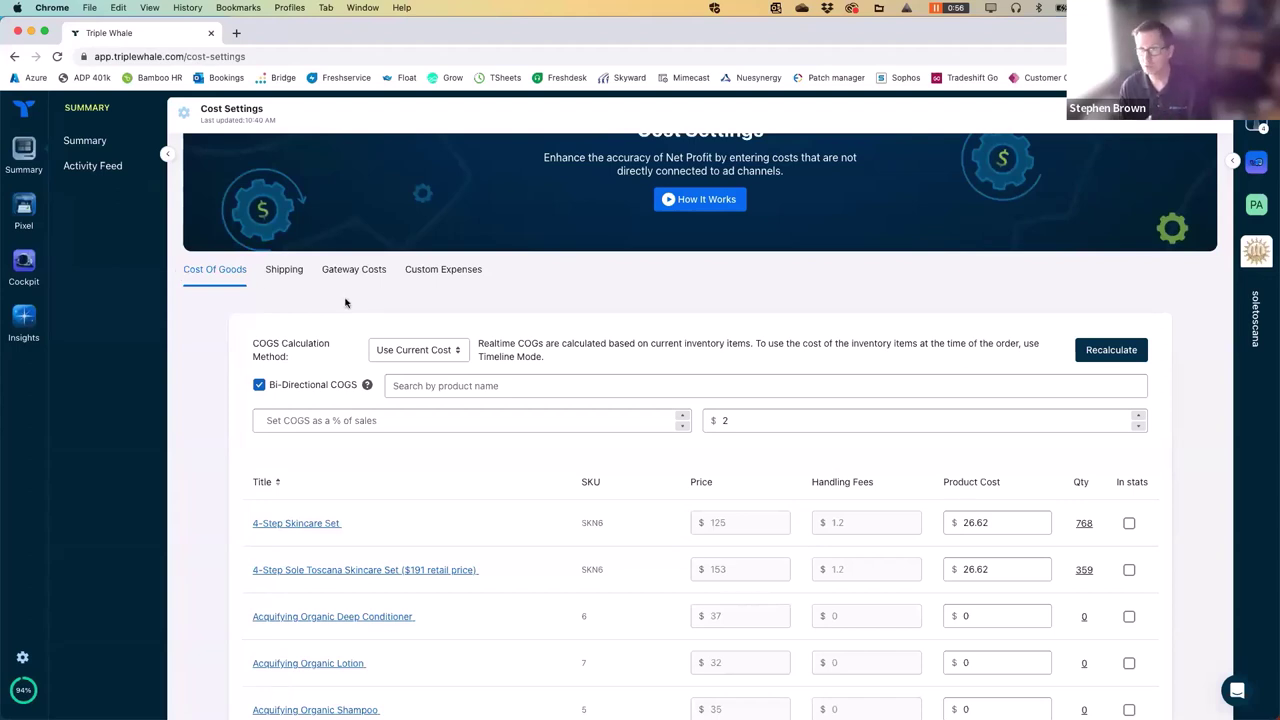
pyautogui.click(281, 276)
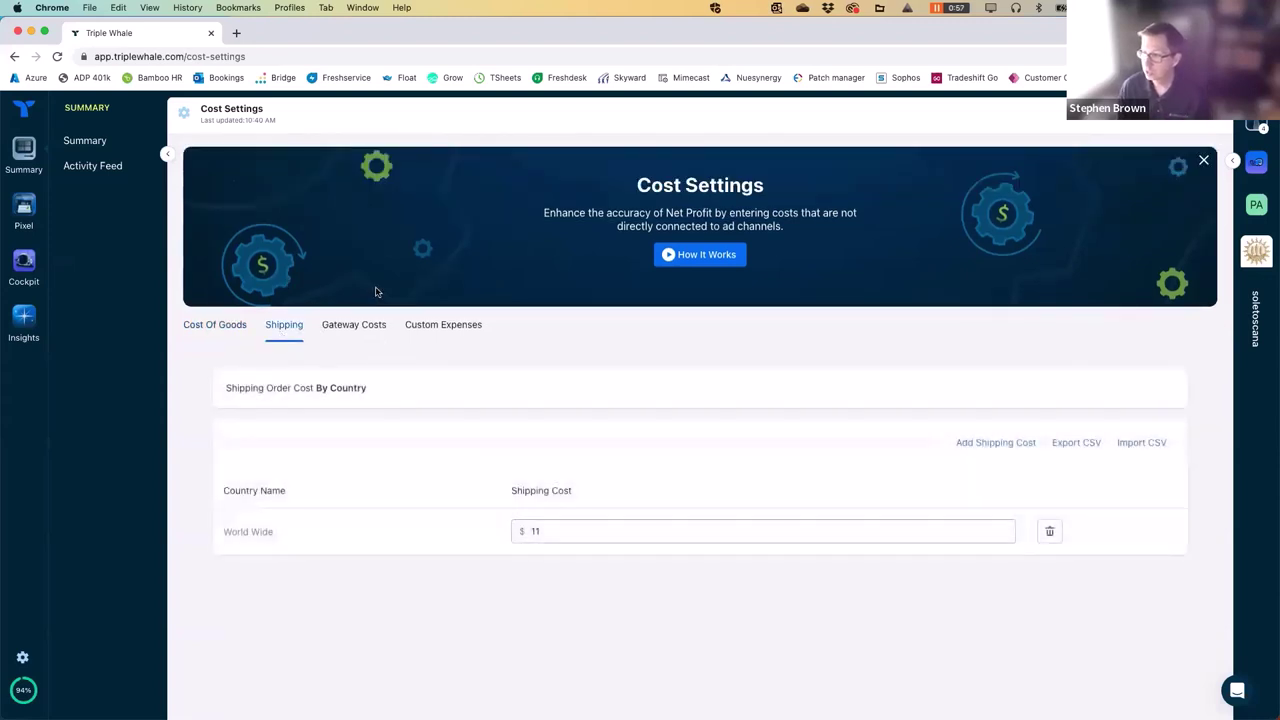
pyautogui.click(352, 330)
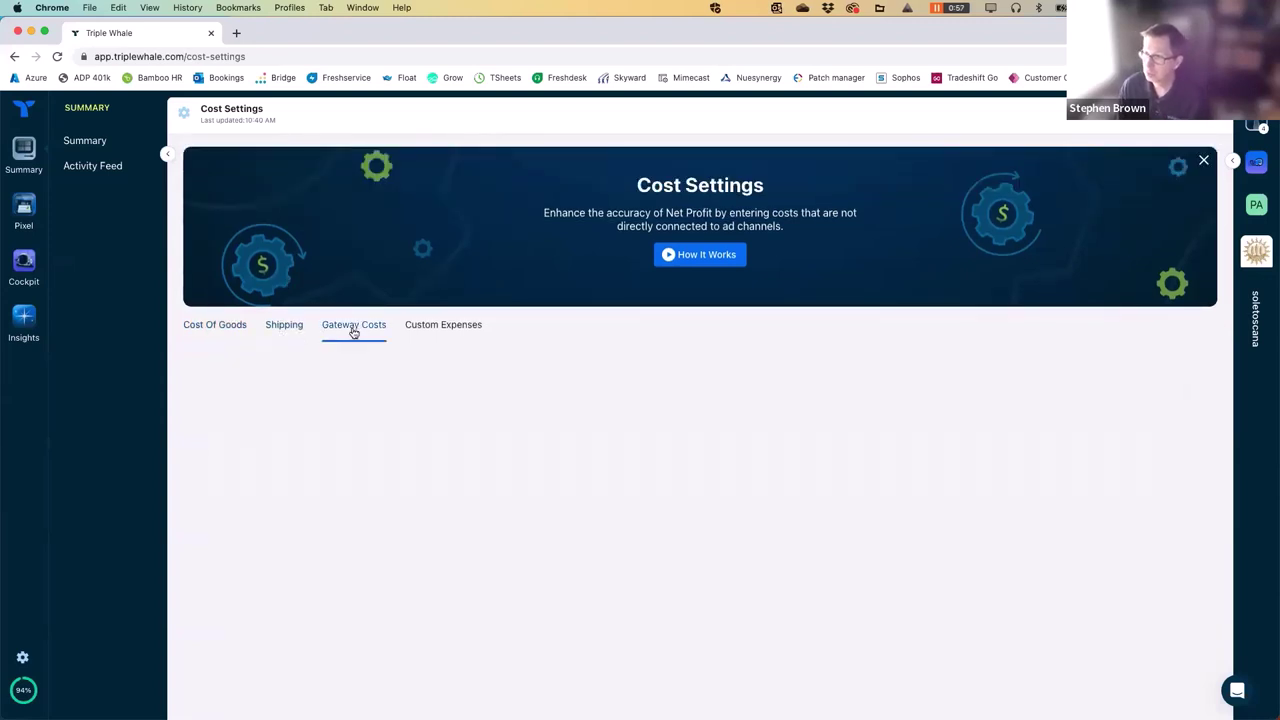
# Examine the fixed expenses under Custom Expenses, from Monthly Reconciliations through to Uncategorized.
pyautogui.click(453, 326)
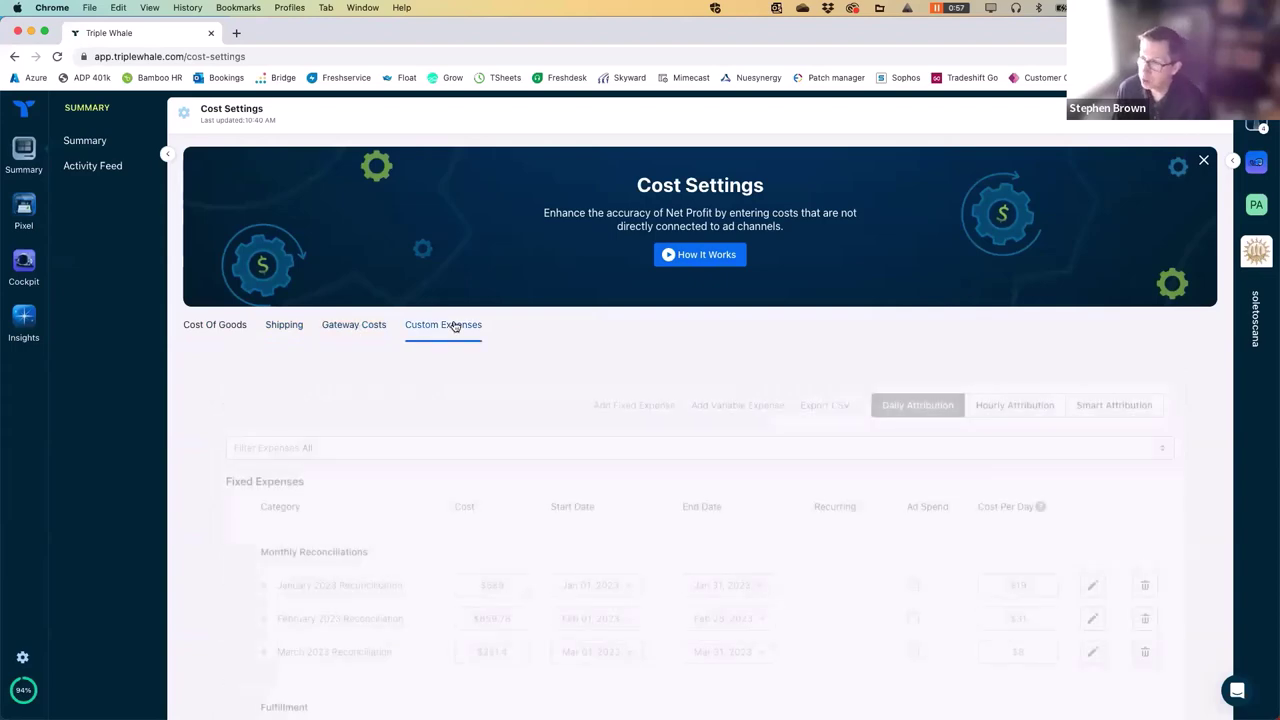
pyautogui.scroll(-3, 431, 384)
pyautogui.scroll(-8, 431, 384)
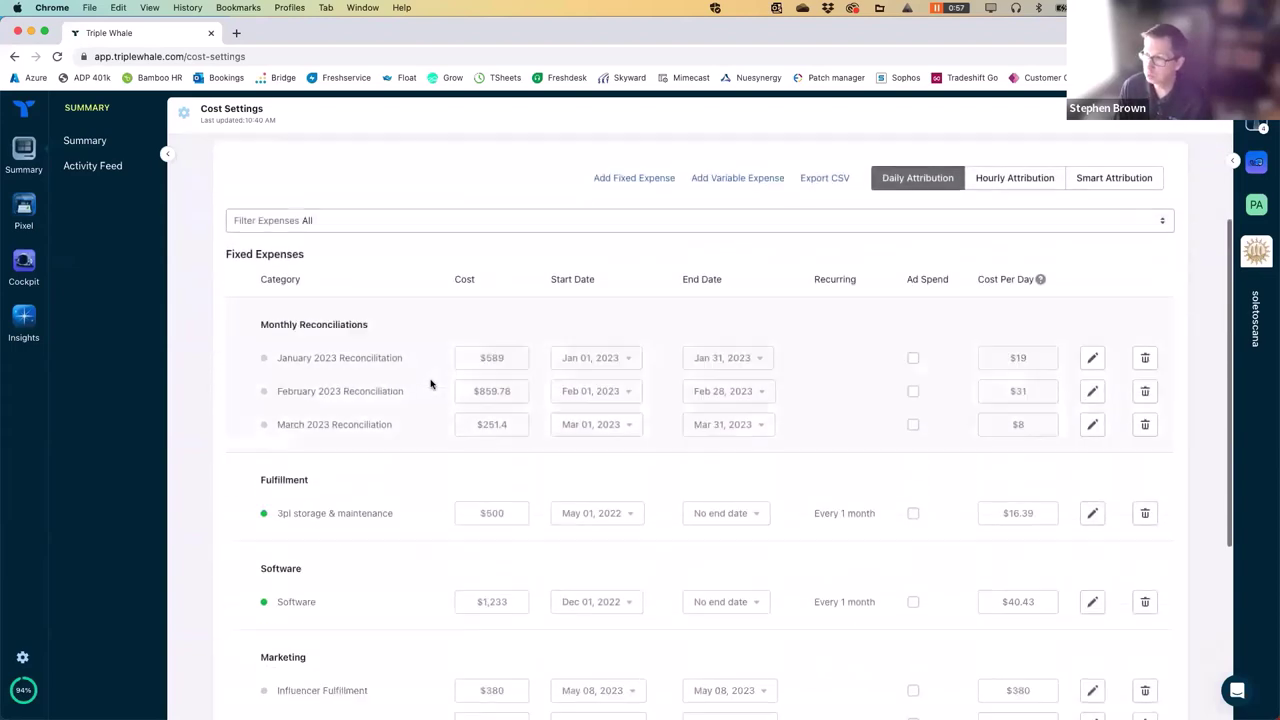
pyautogui.scroll(8, 431, 384)
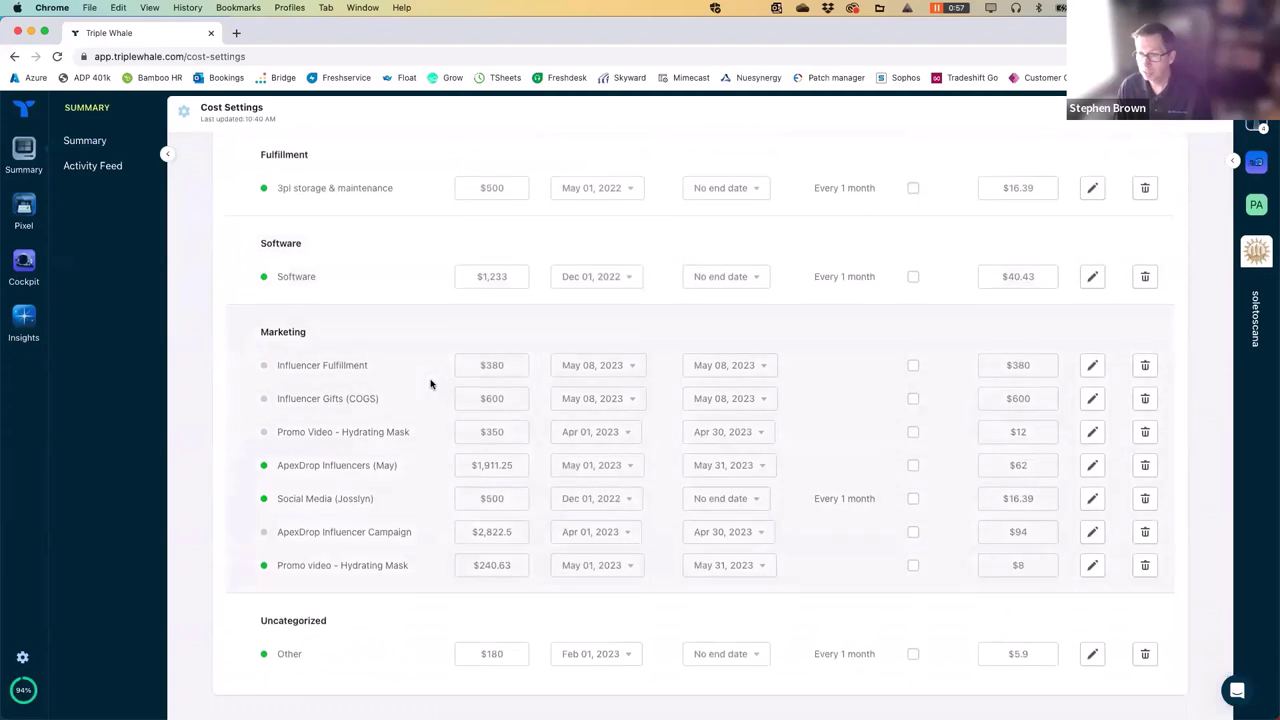
pyautogui.scroll(3, 431, 384)
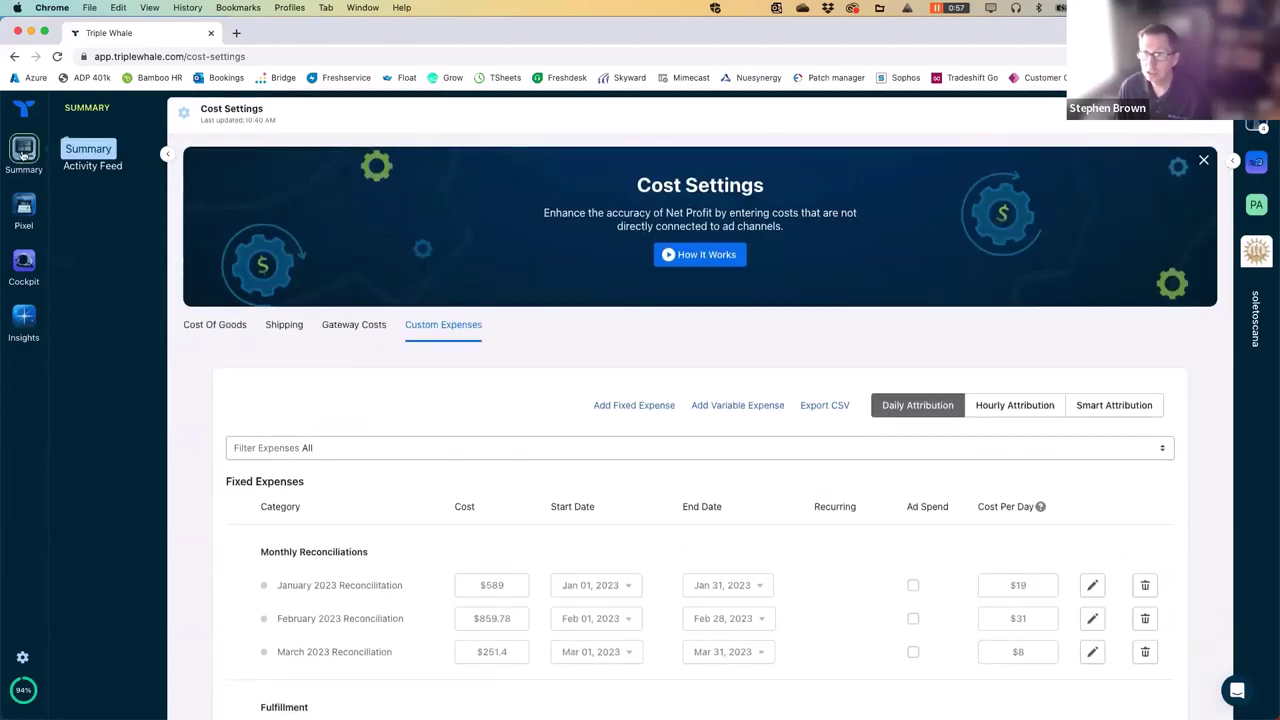
# Dismiss the Cost Settings banner and return to the Summary dashboard.
pyautogui.click(22, 154)
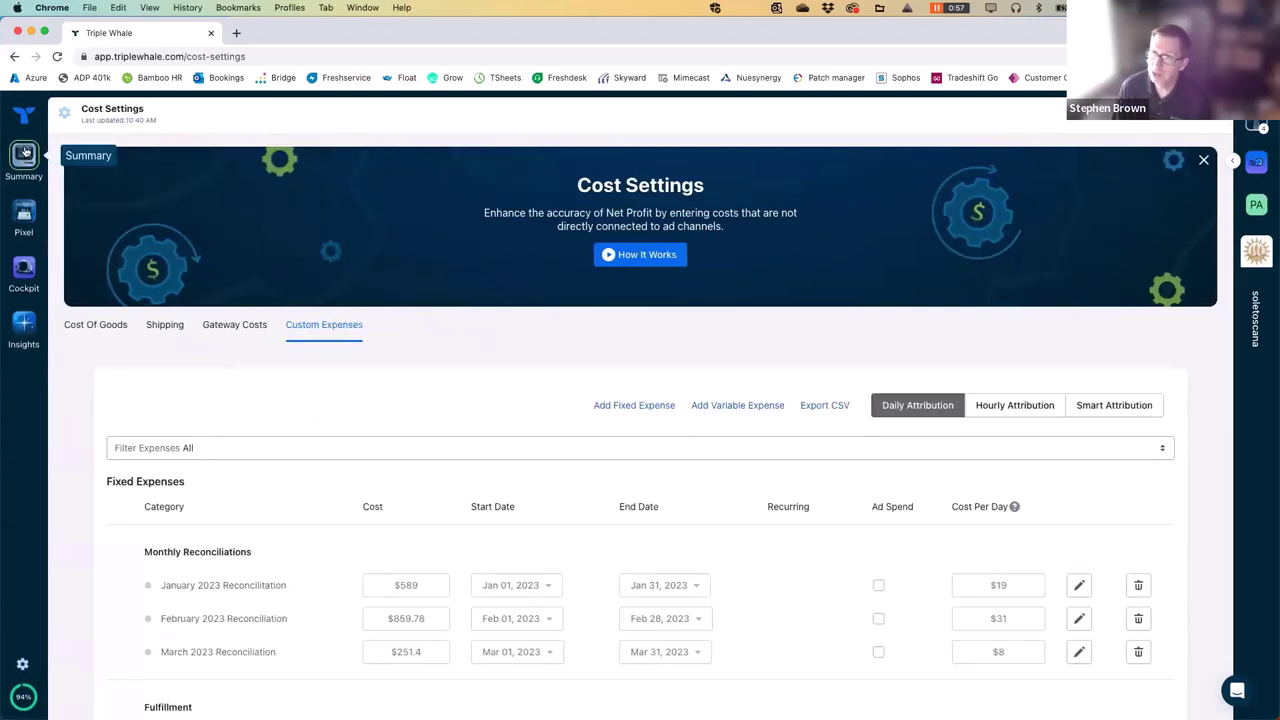
pyautogui.click(24, 150)
pyautogui.click(95, 145)
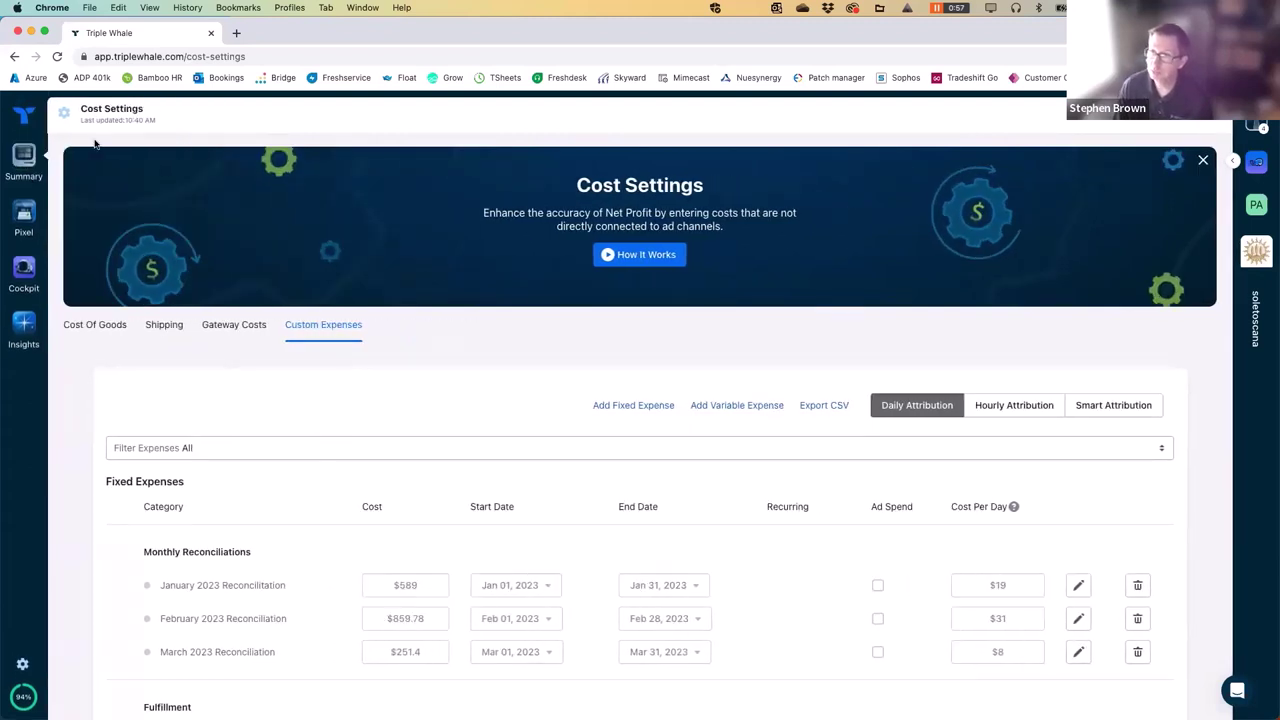
pyautogui.click(1204, 162)
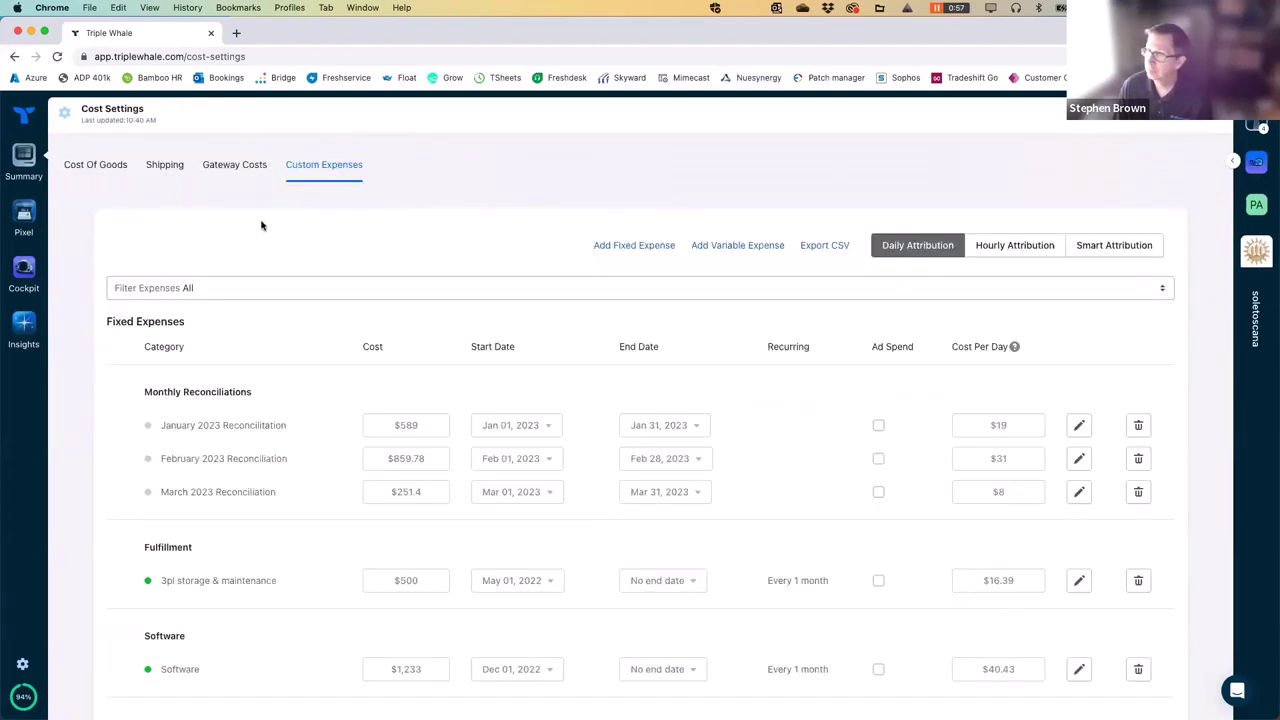
pyautogui.click(23, 151)
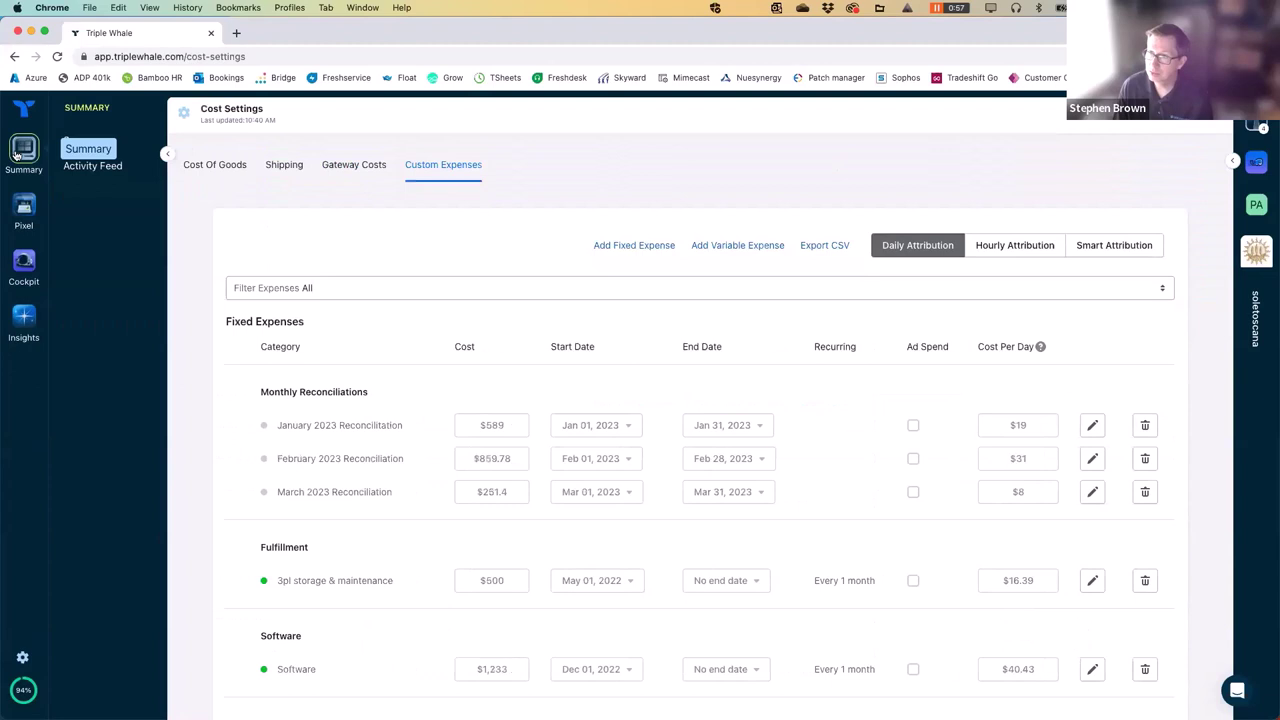
pyautogui.click(88, 141)
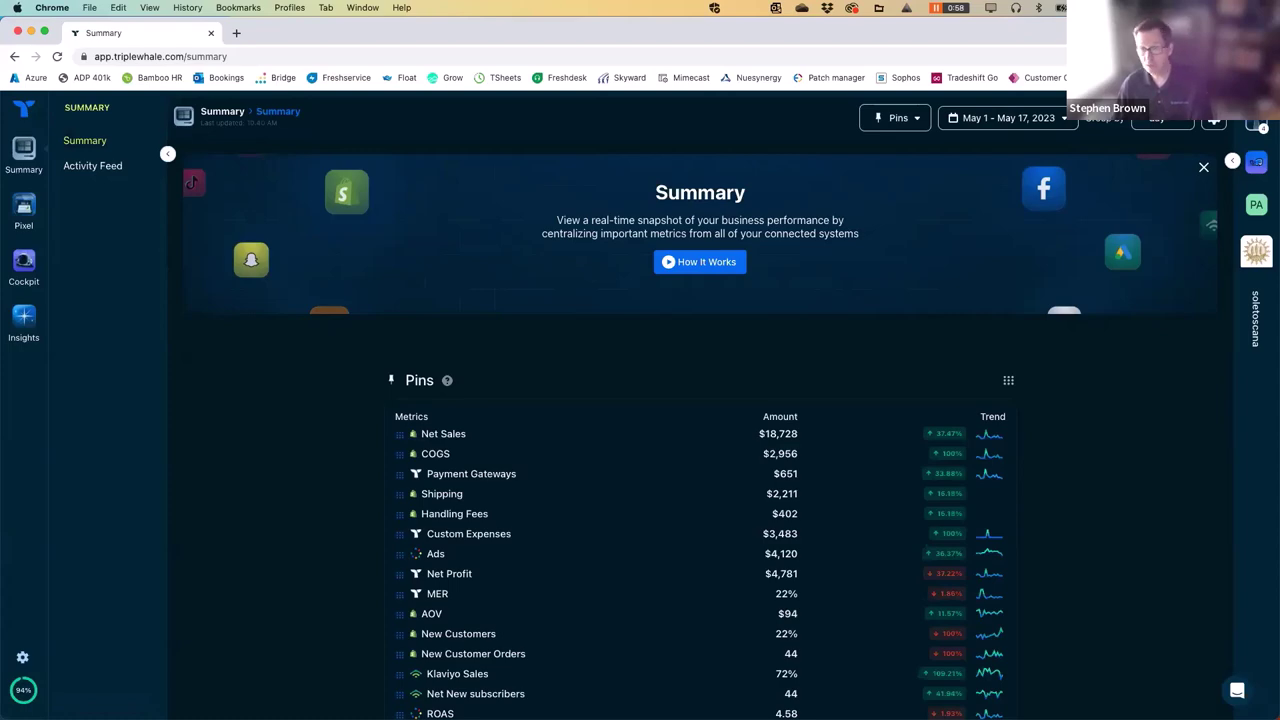
# Switch to the P&L sheet of the Excel budget workbook, and return to the Triple Whale pinned metrics in Chrome.
pyautogui.press('super+Tab')
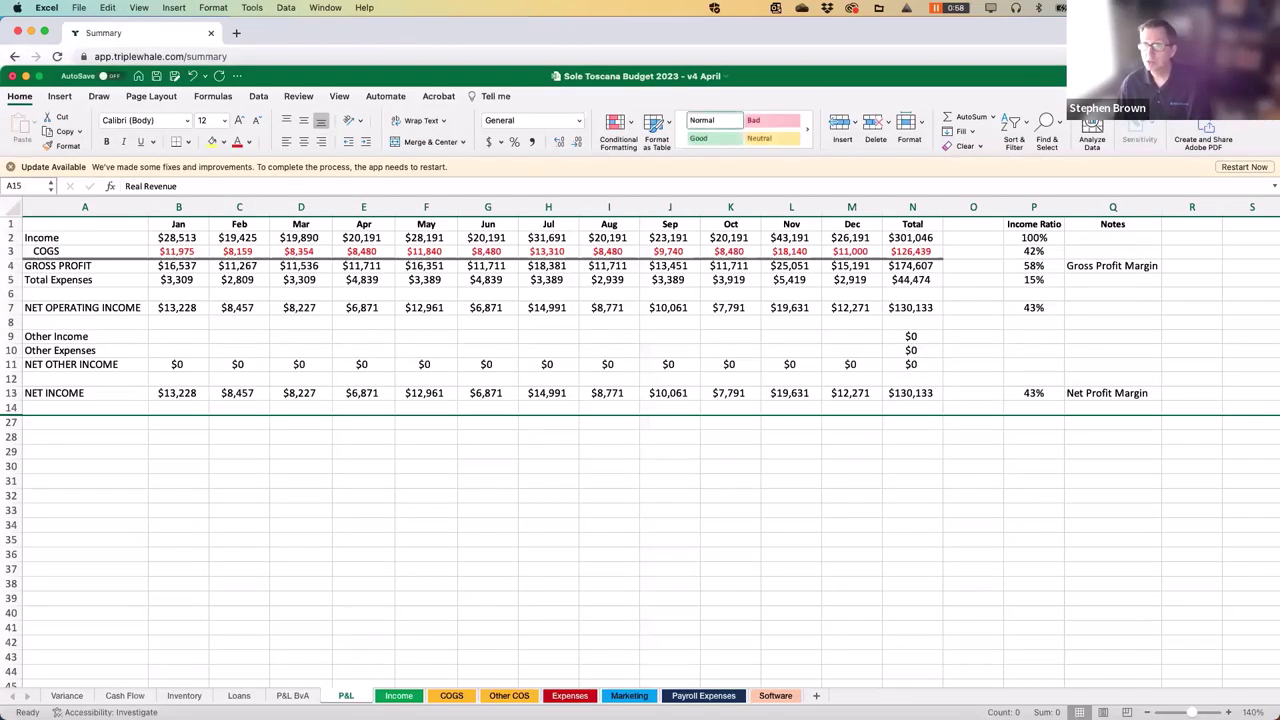
pyautogui.click(306, 37)
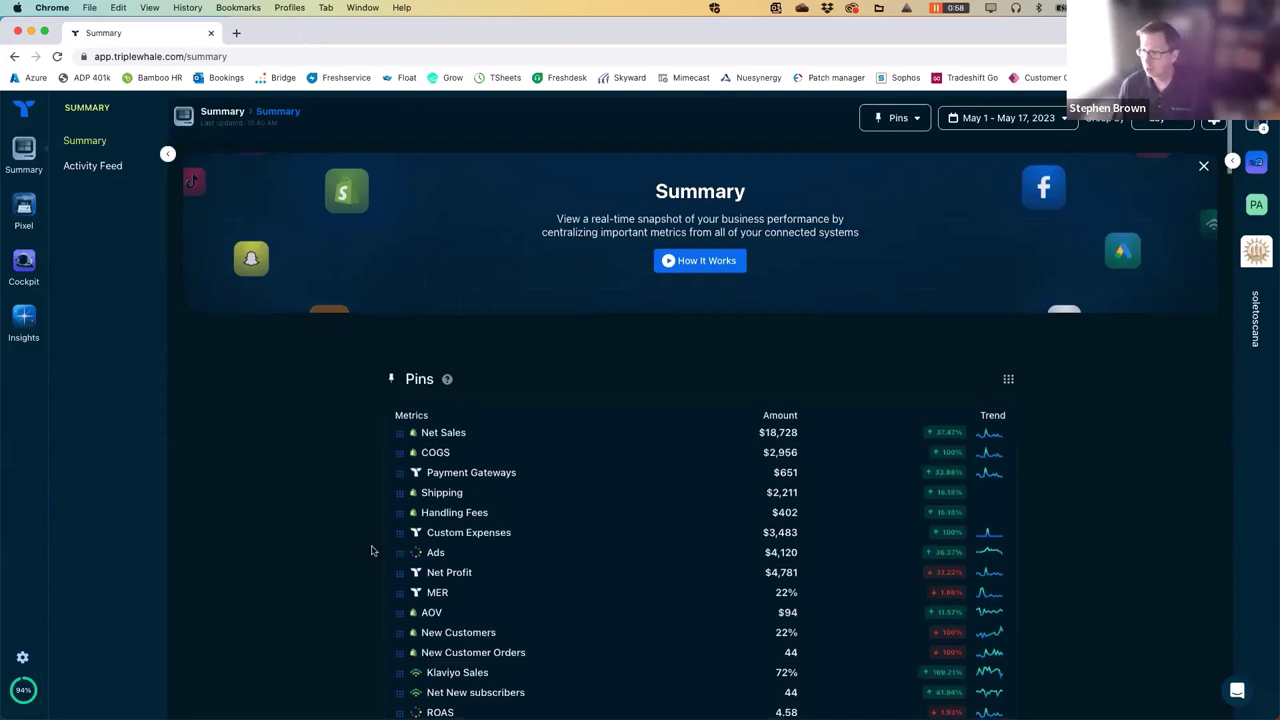
pyautogui.scroll(-2, 371, 550)
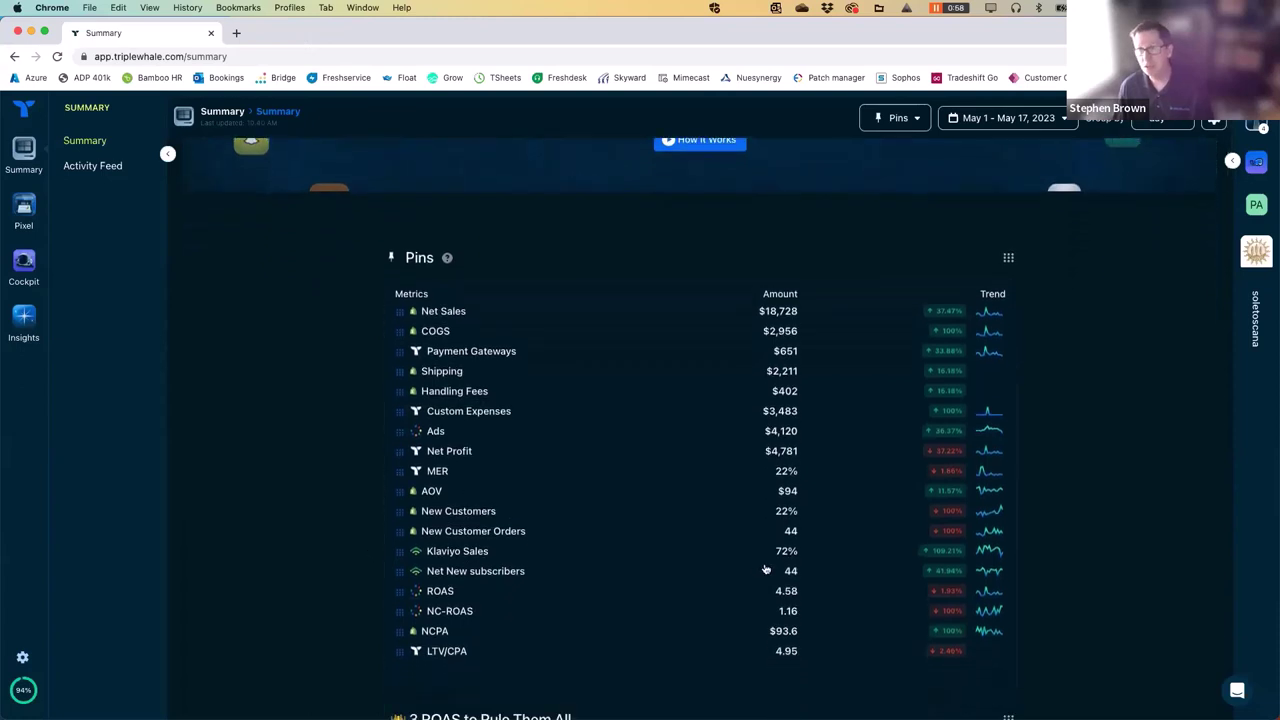
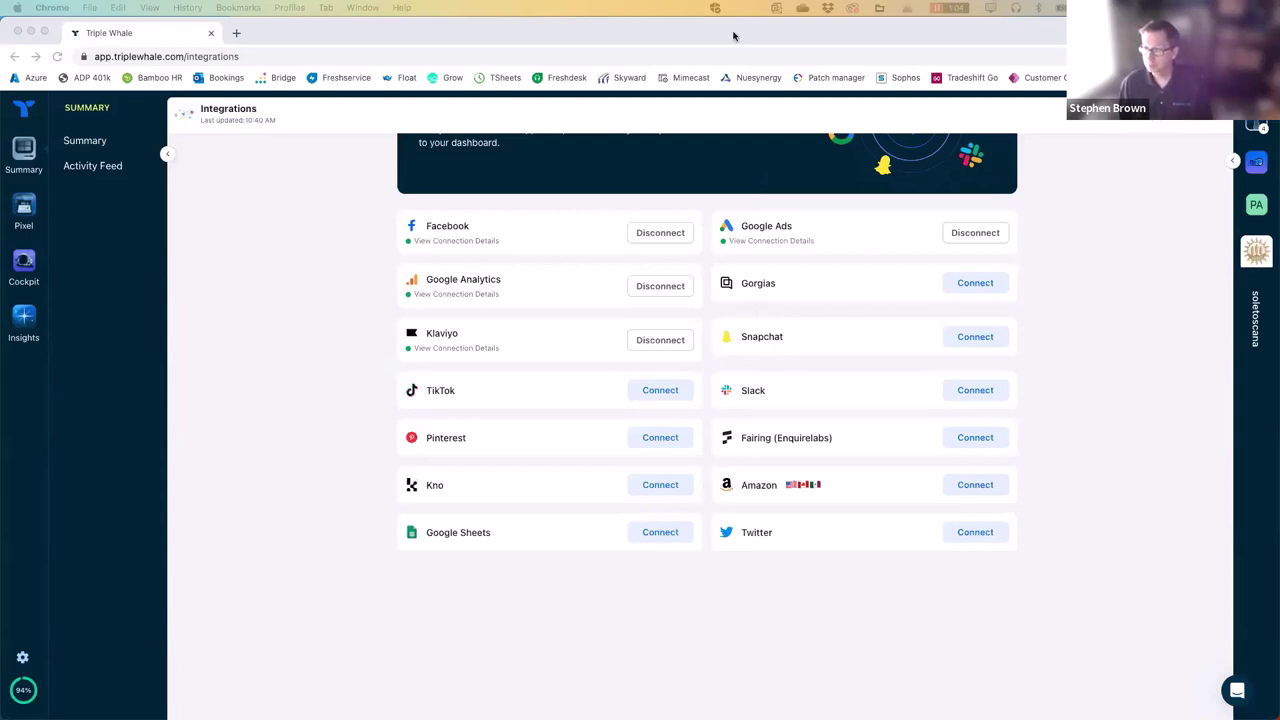
# Examine the integrations list and the Amazon Sales and Amazon Ads sections of the Summary dashboard.
pyautogui.scroll(-1, 540, 378)
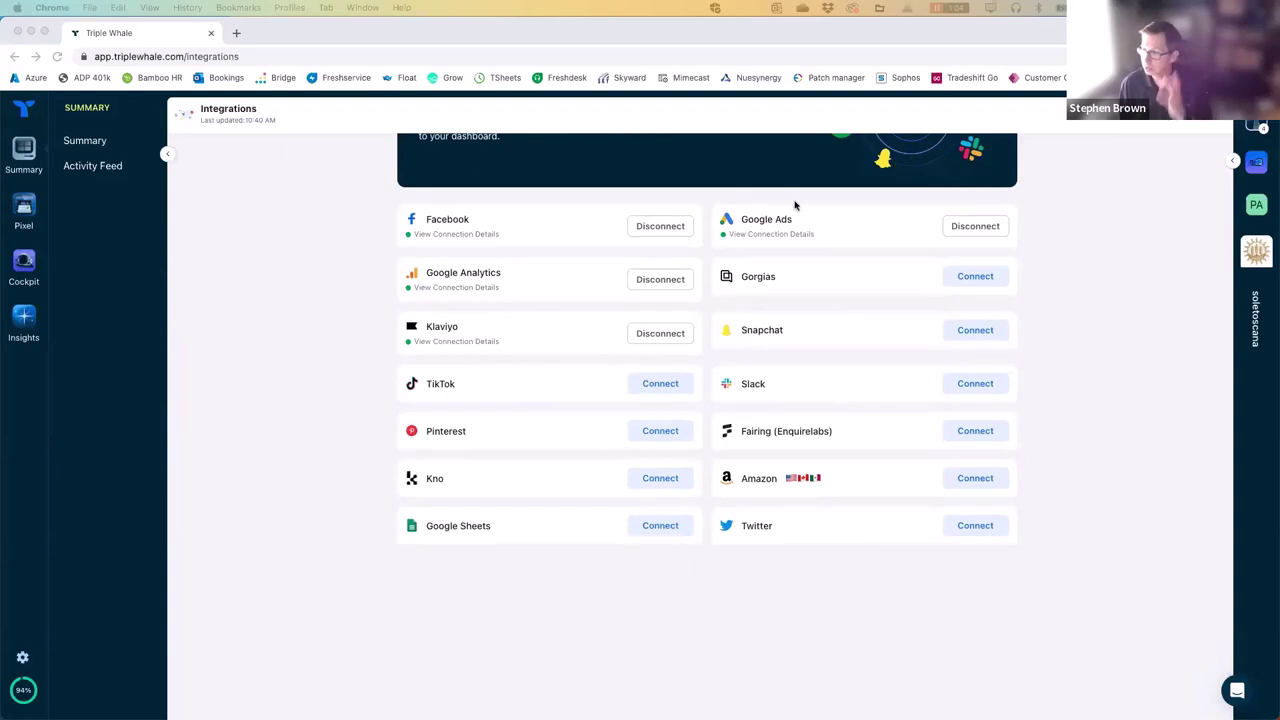
pyautogui.scroll(-1, 794, 203)
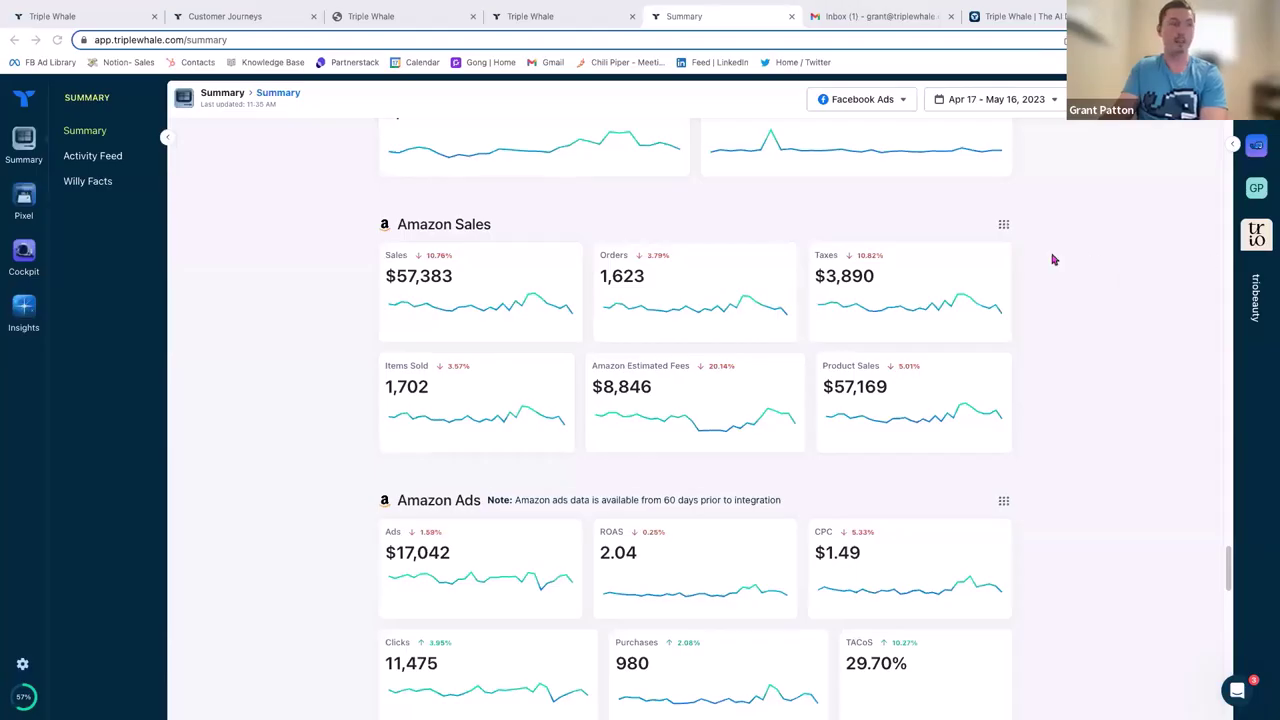
pyautogui.scroll(-2, 1052, 260)
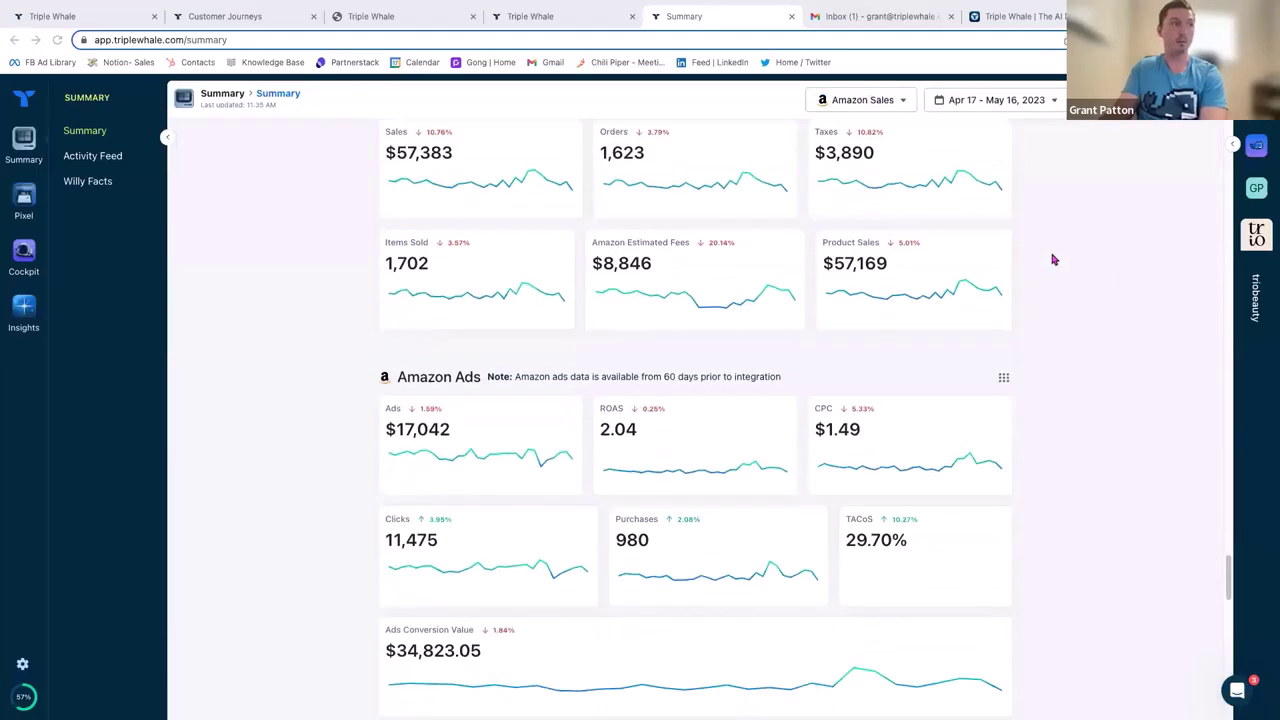
pyautogui.scroll(2, 1052, 260)
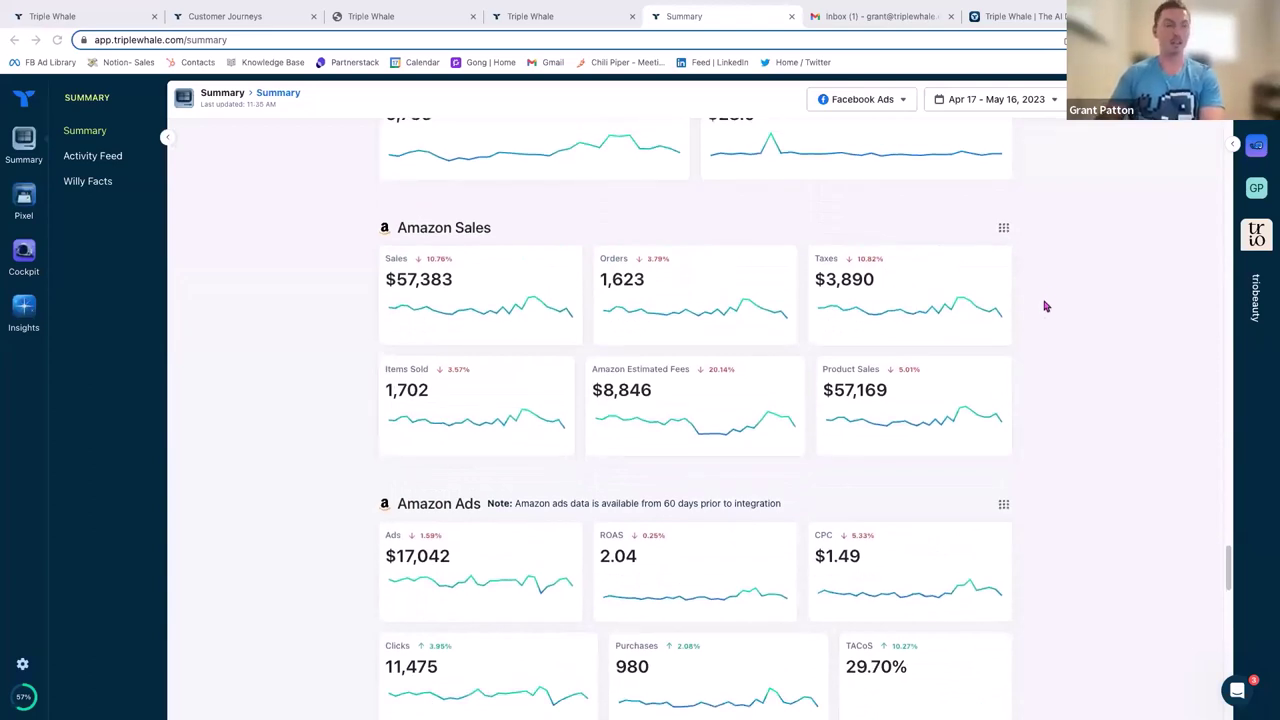
pyautogui.scroll(-1, 1040, 331)
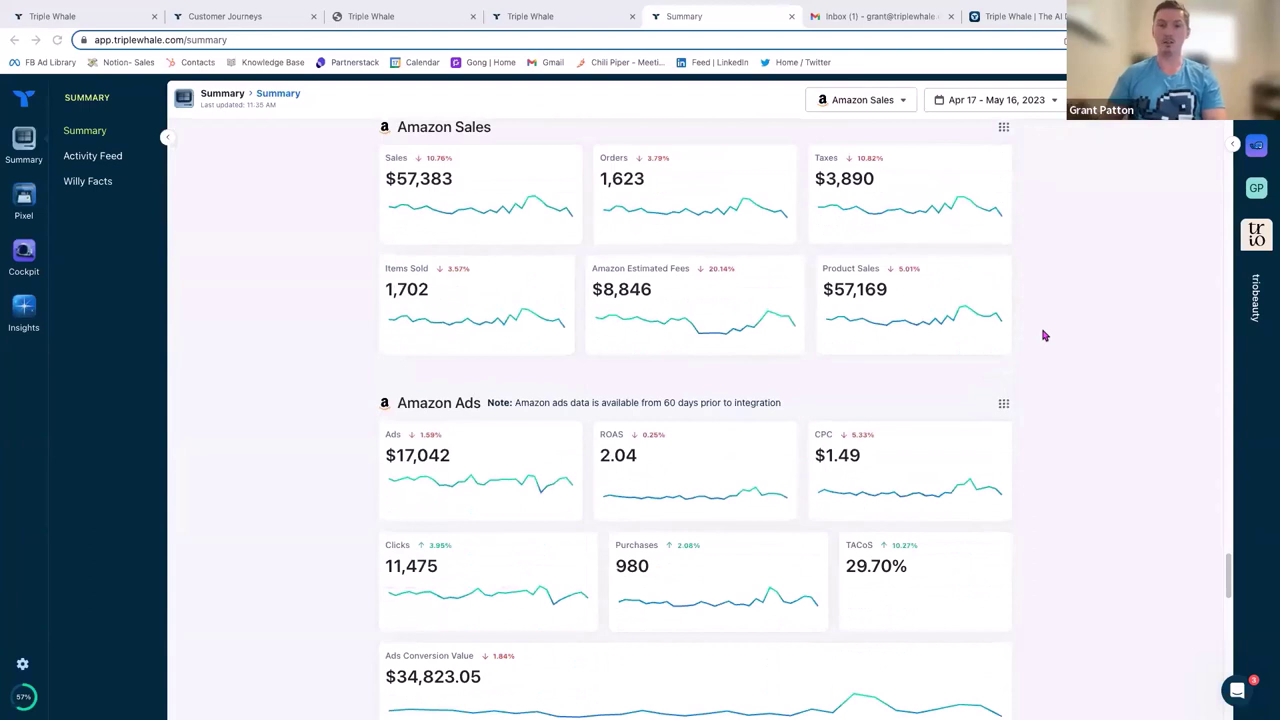
# Open the Pixel's Organic attribution page in the browser tab showing an order journey and review the campaign table.
pyautogui.click(406, 25)
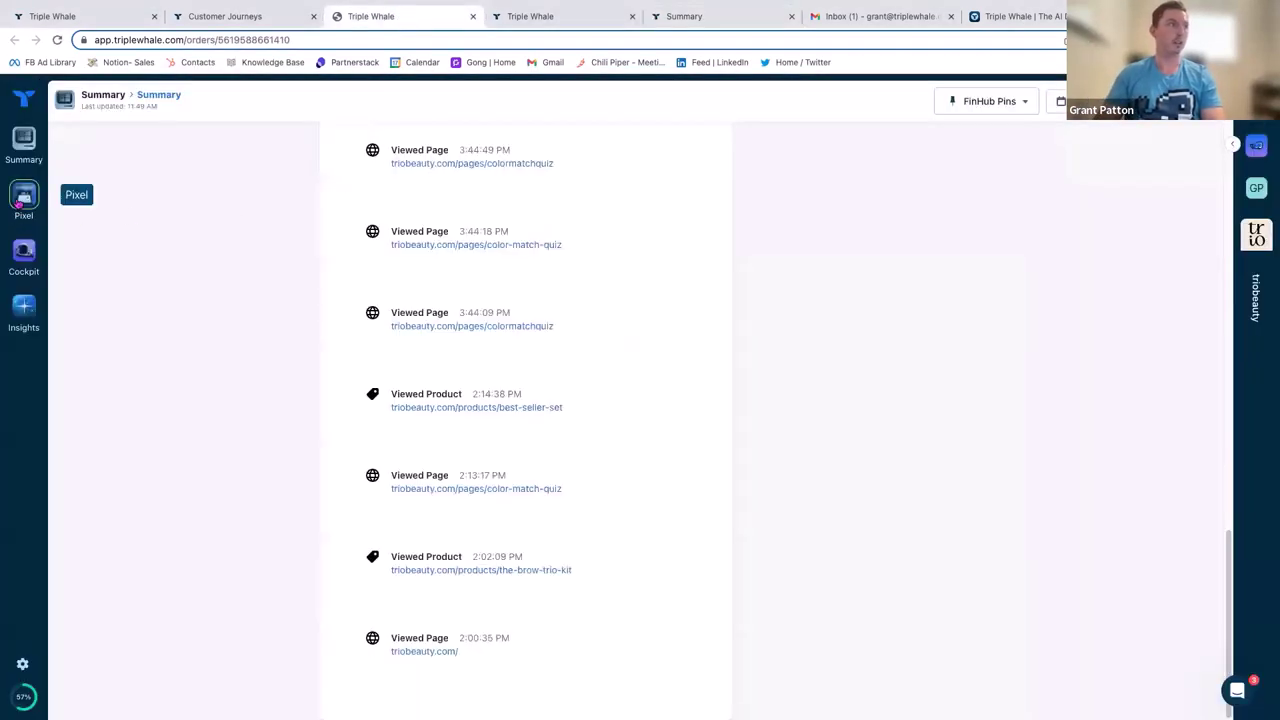
pyautogui.moveTo(24, 200)
pyautogui.click(80, 206)
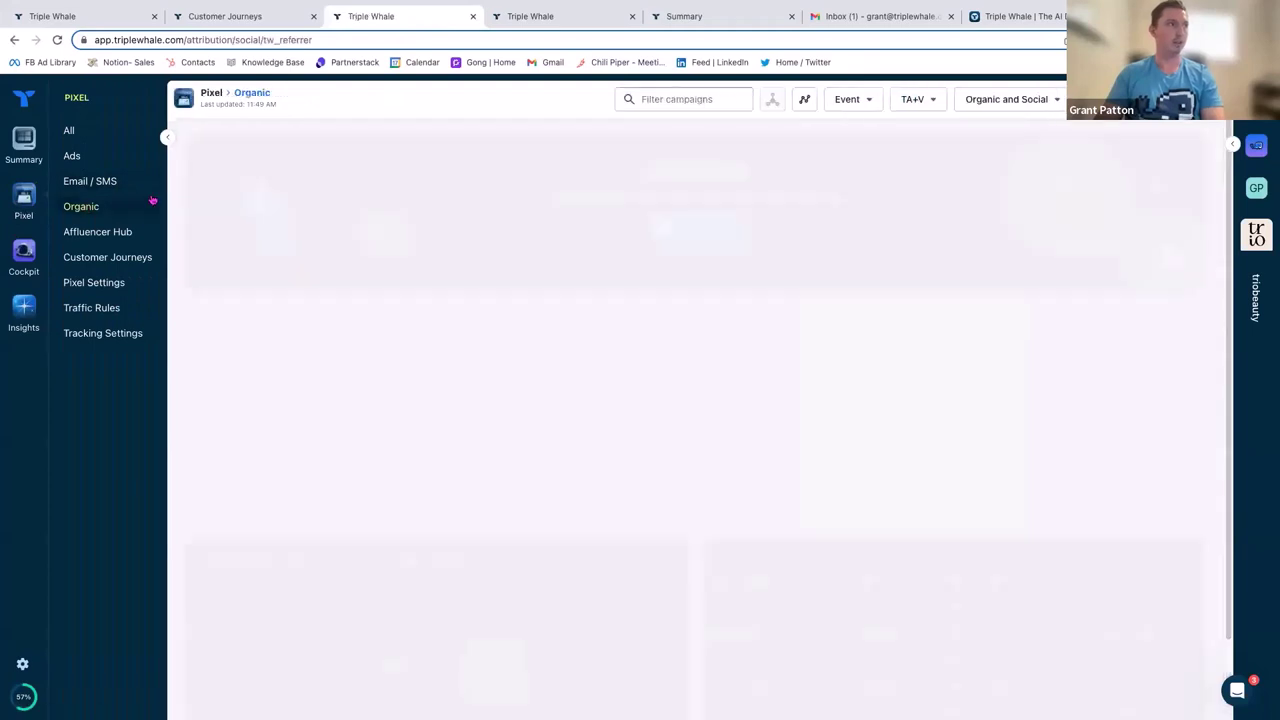
pyautogui.scroll(-1, 437, 294)
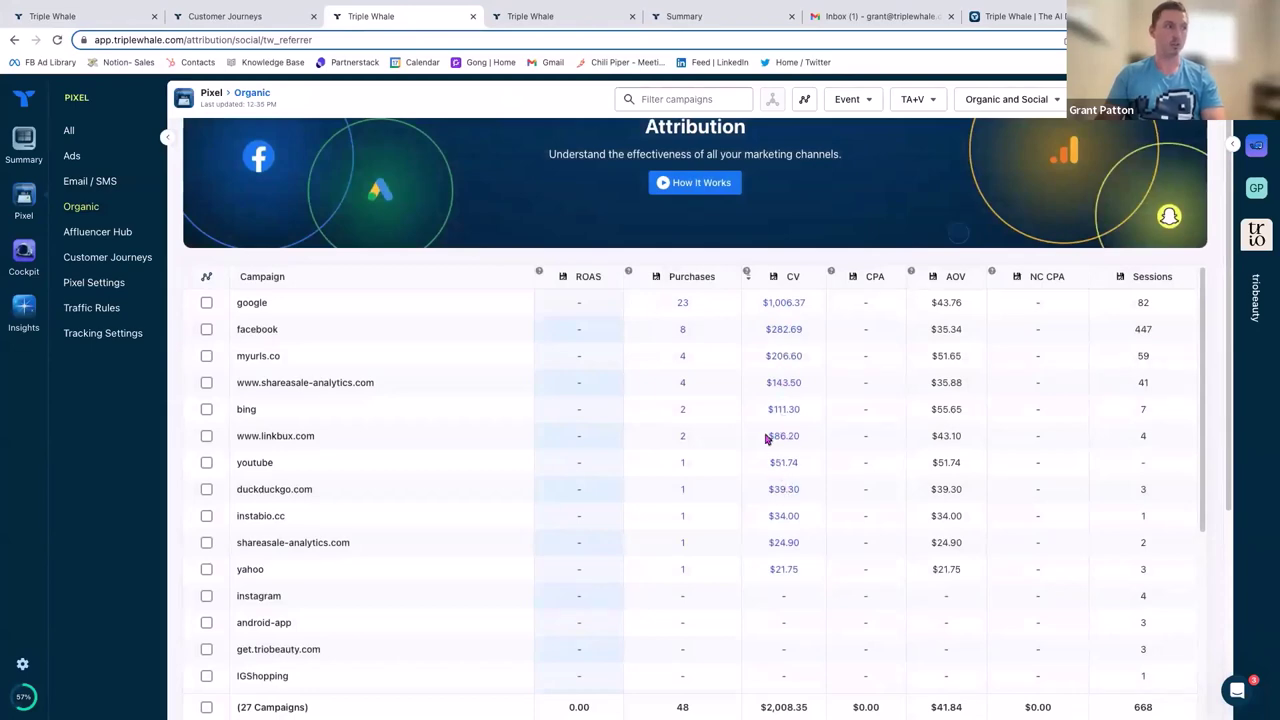
# Inspect the customer journey behind the duckduckgo.com campaign's order, back to its earliest visit, and close it.
pyautogui.click(785, 493)
pyautogui.click(733, 420)
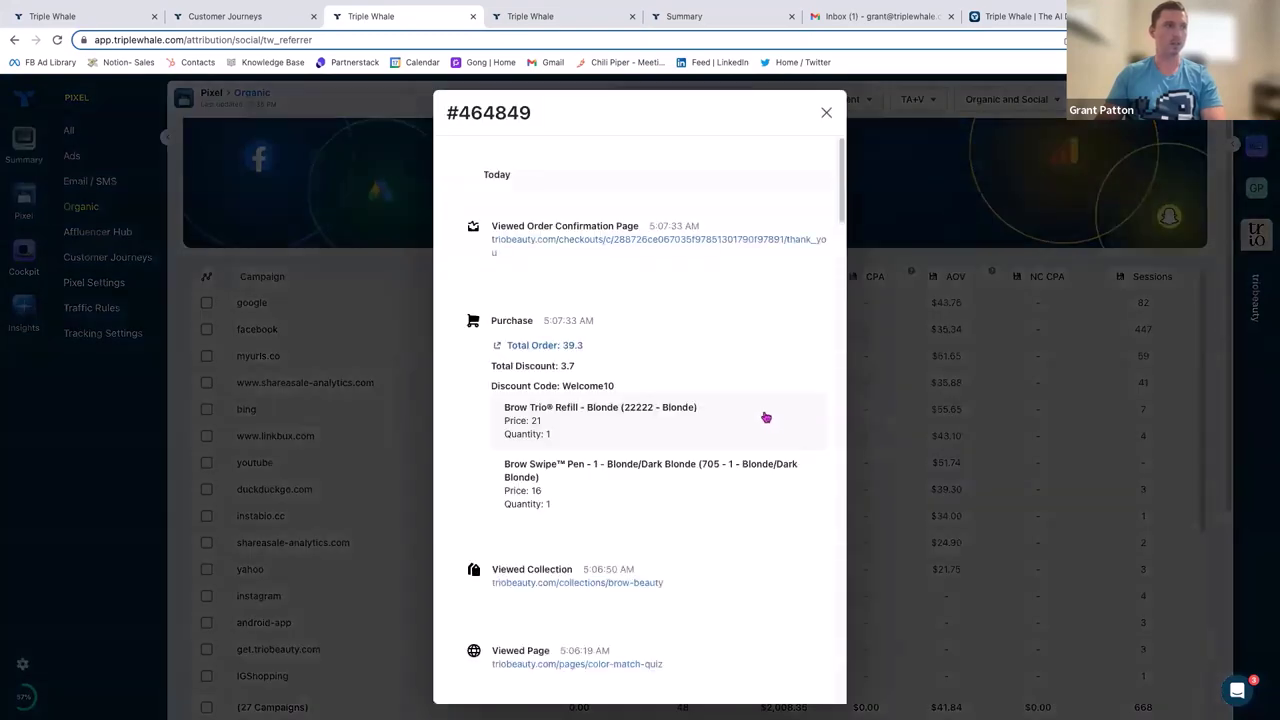
pyautogui.scroll(-20, 644, 349)
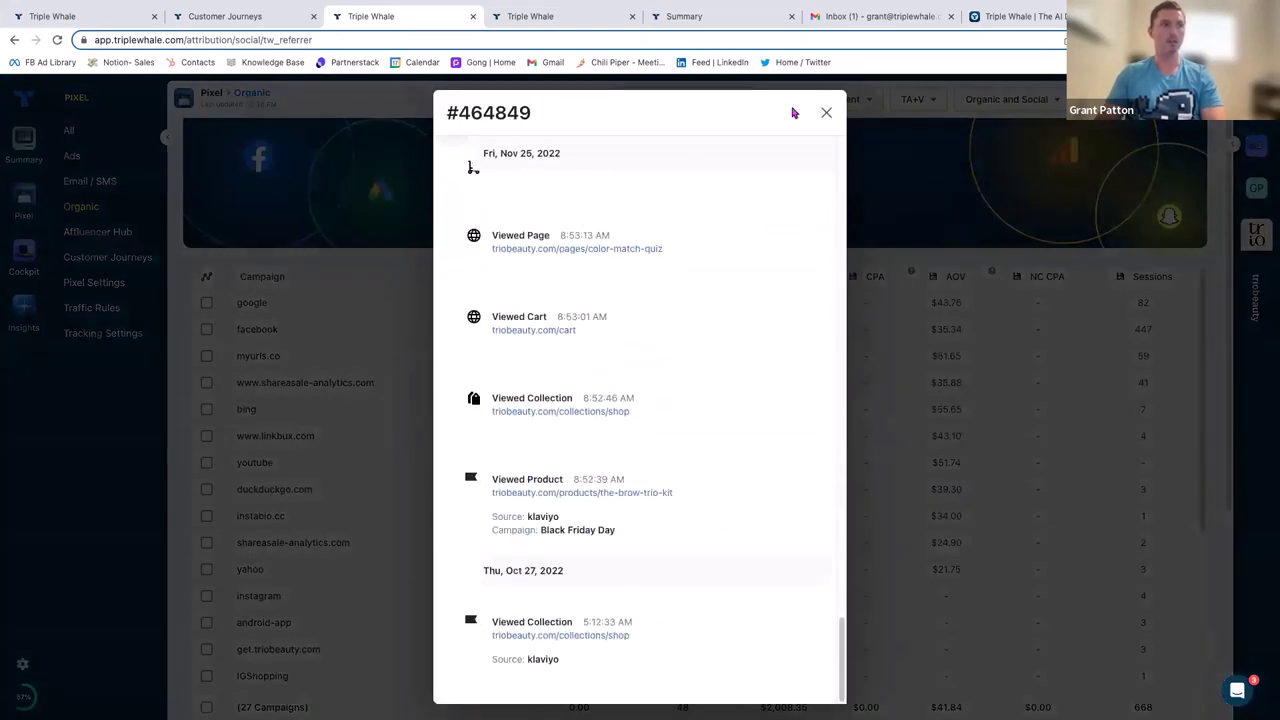
pyautogui.click(824, 111)
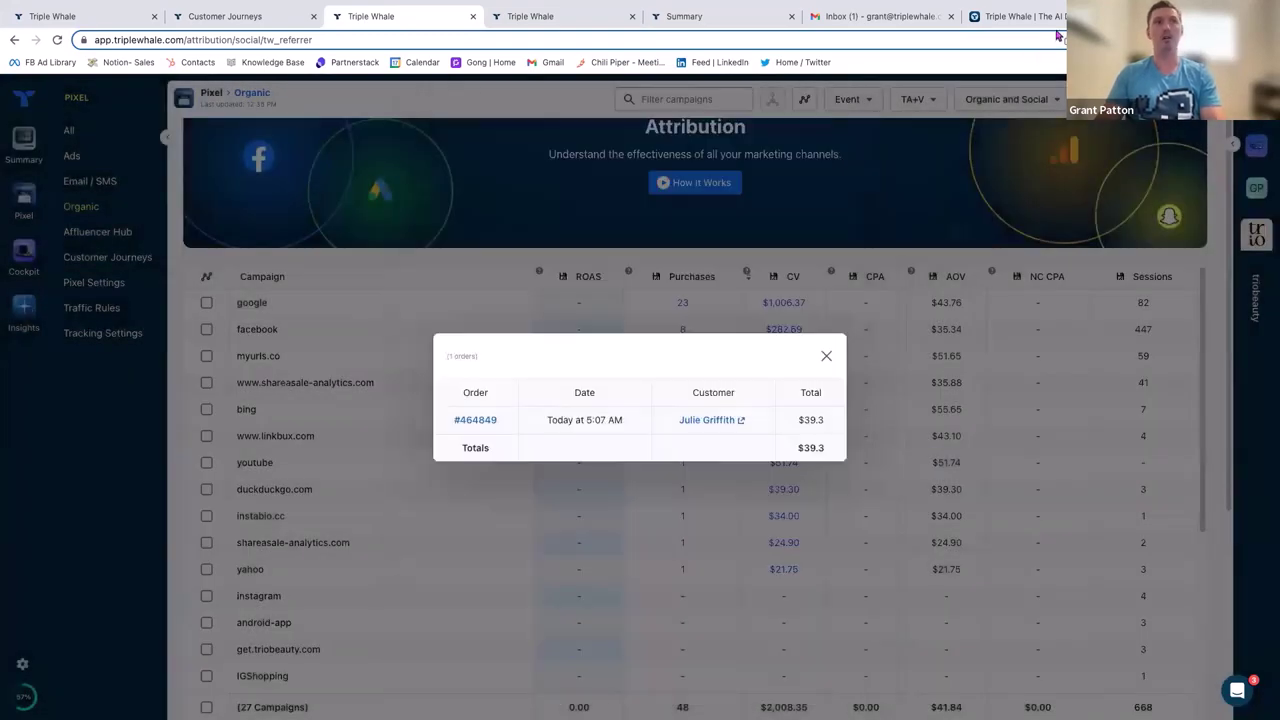
pyautogui.click(1059, 28)
# Return to the Summary dashboard's browser tab and examine the Amazon Ads and Amazon Stats tiles.
pyautogui.click(684, 17)
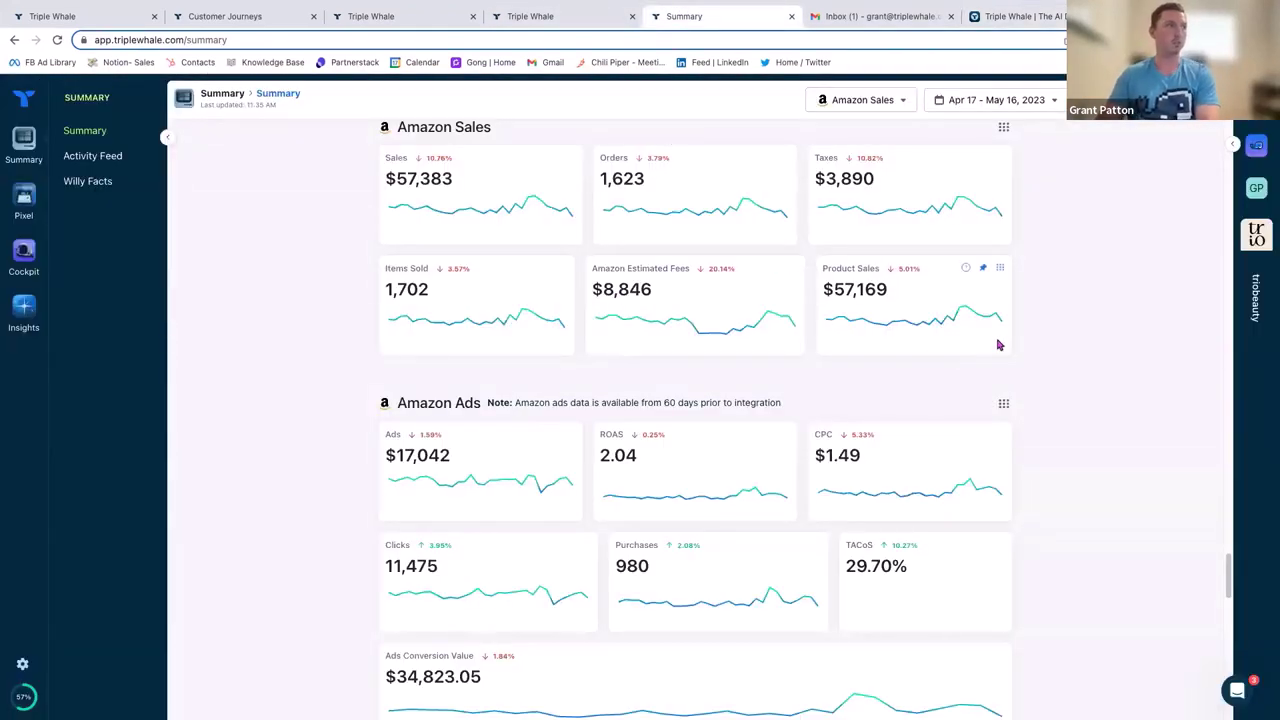
pyautogui.scroll(1, 483, 143)
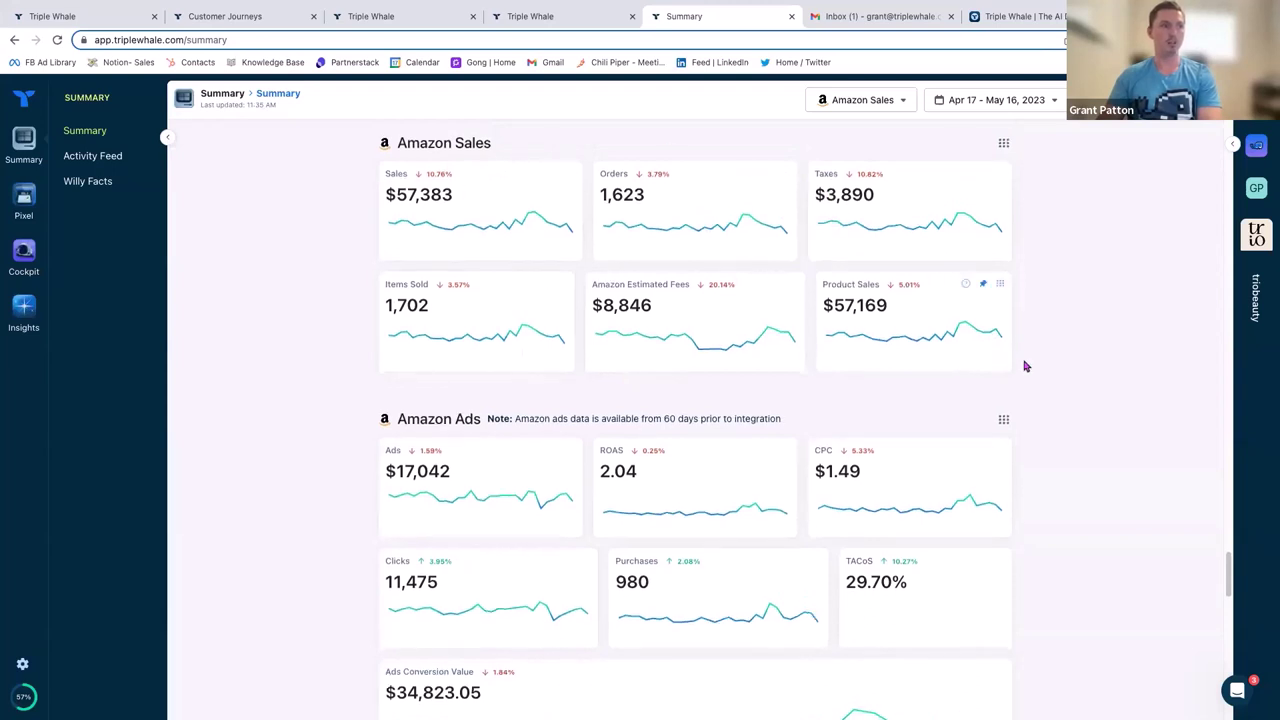
pyautogui.scroll(-3, 1025, 365)
pyautogui.scroll(-8, 1027, 366)
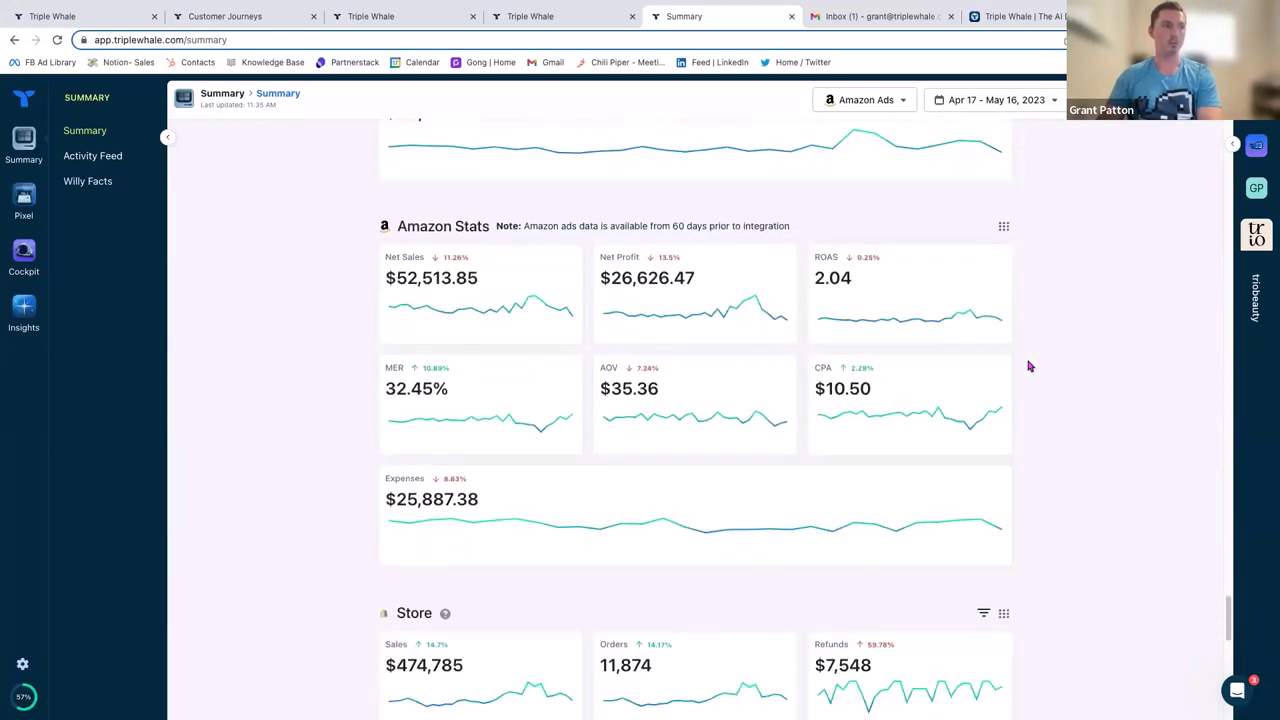
pyautogui.scroll(7, 1030, 365)
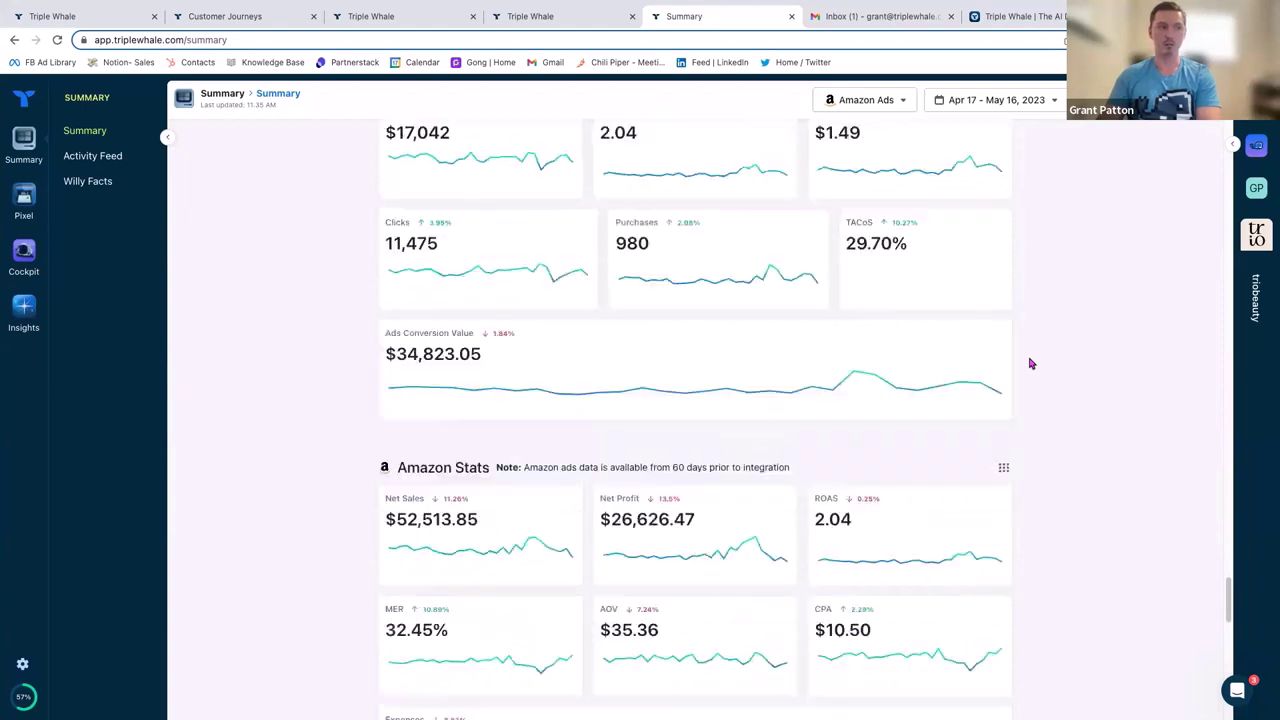
pyautogui.scroll(5, 1032, 364)
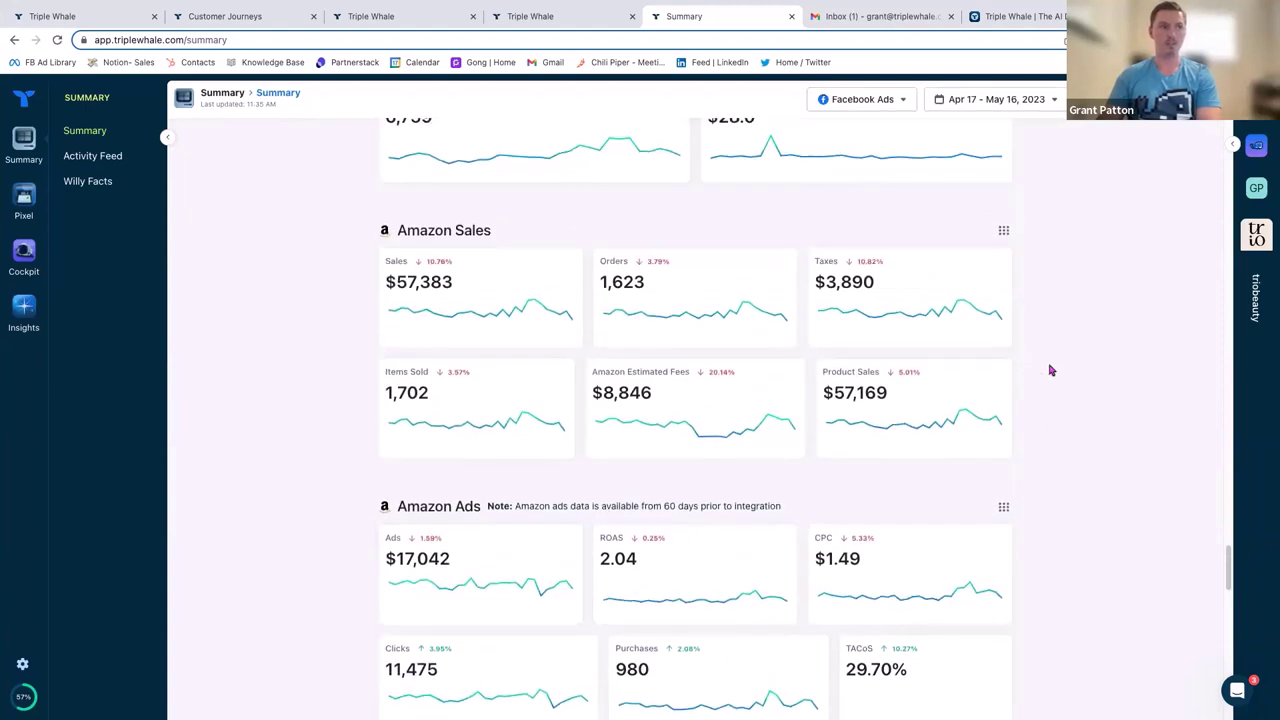
# Review the Amazon sections from Amazon Sales down to the Store section, returning to the Amazon Stats tiles.
pyautogui.scroll(-1, 1053, 370)
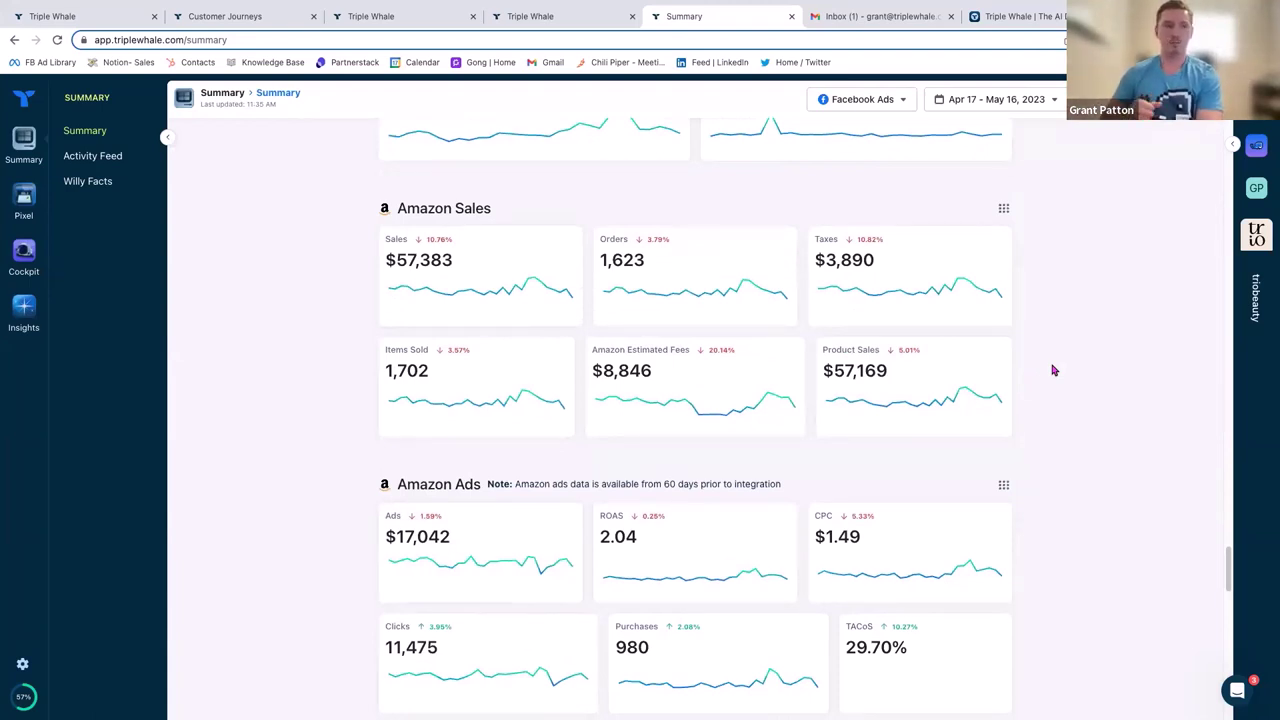
pyautogui.scroll(-1, 1060, 372)
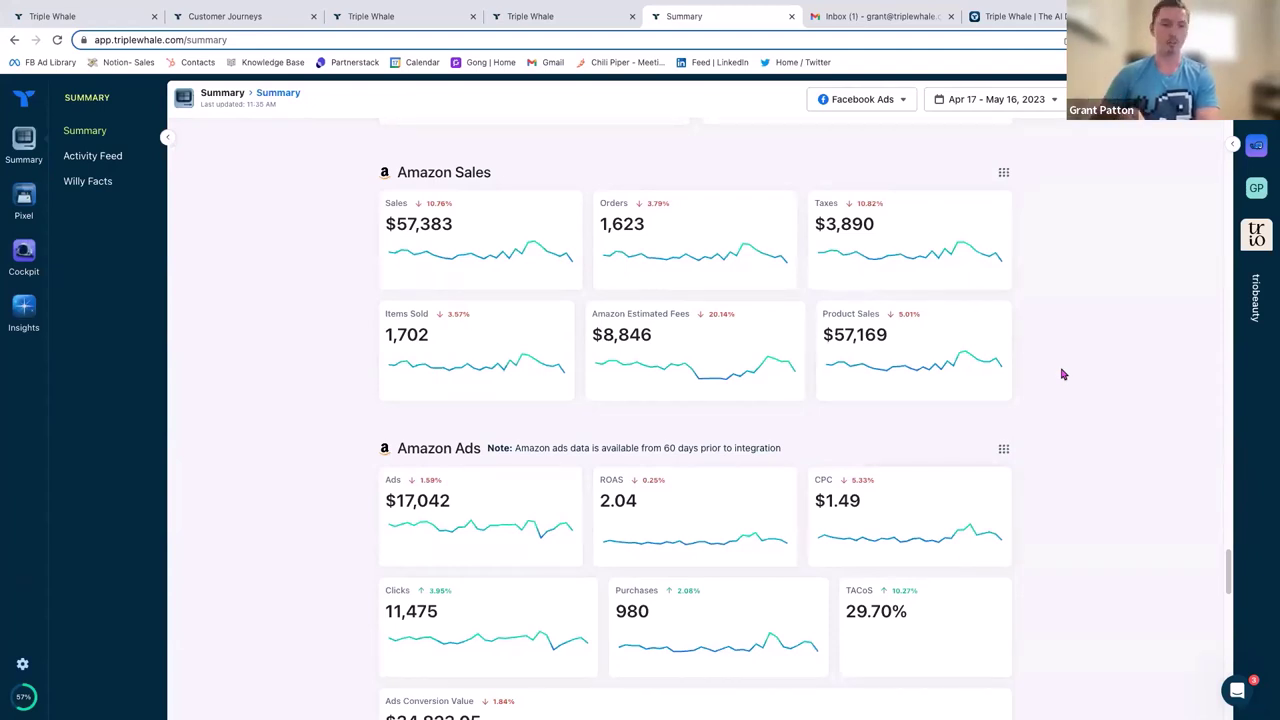
pyautogui.scroll(-3, 1078, 375)
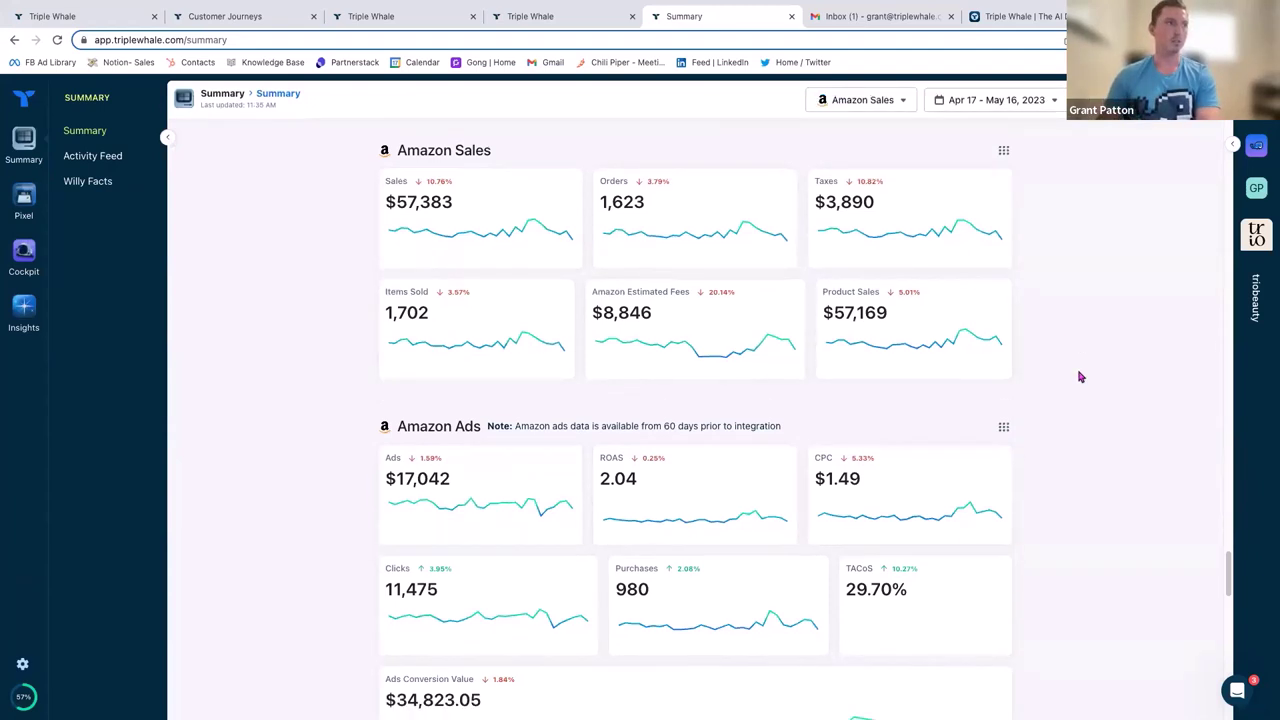
pyautogui.scroll(-5, 1081, 377)
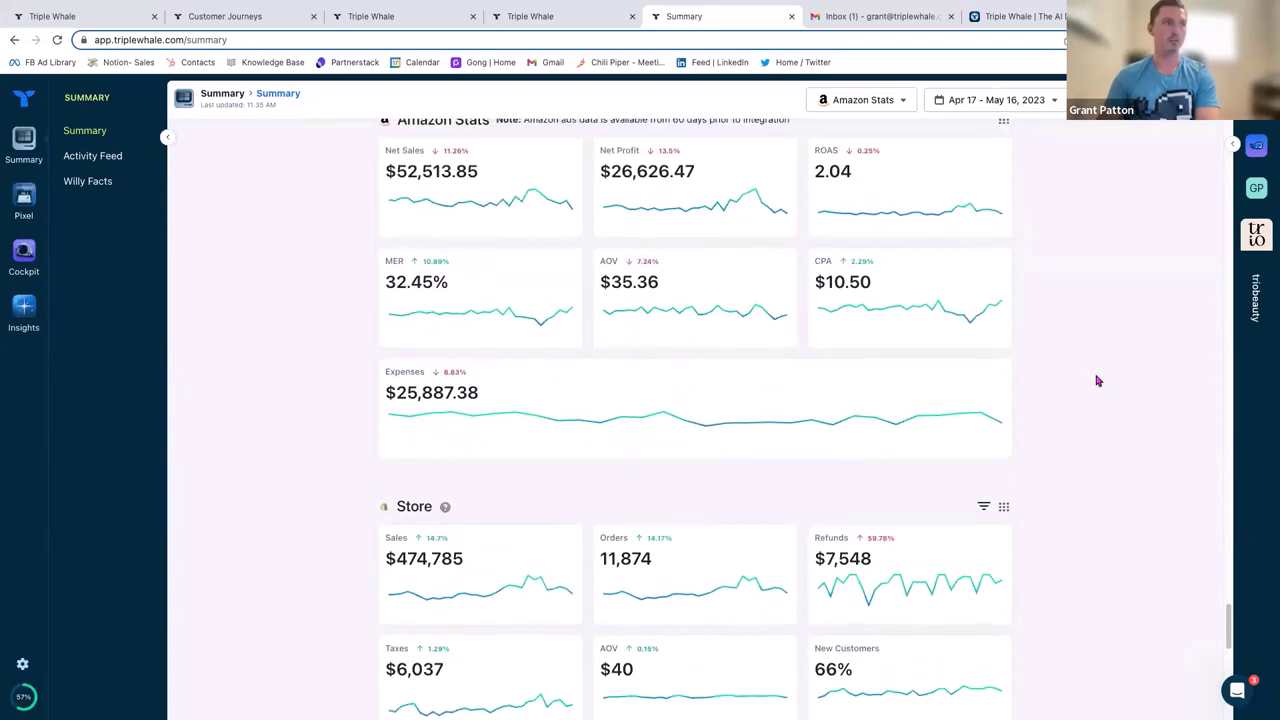
pyautogui.scroll(1, 1097, 381)
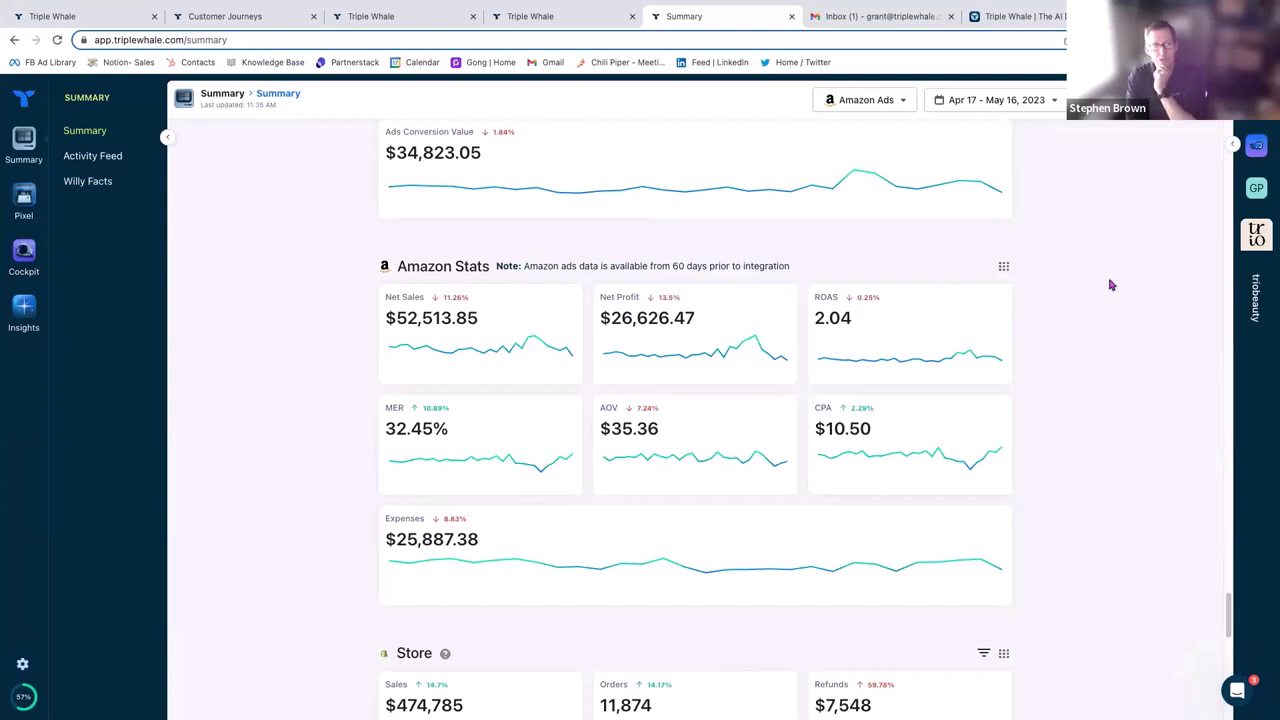
pyautogui.scroll(2, 1138, 340)
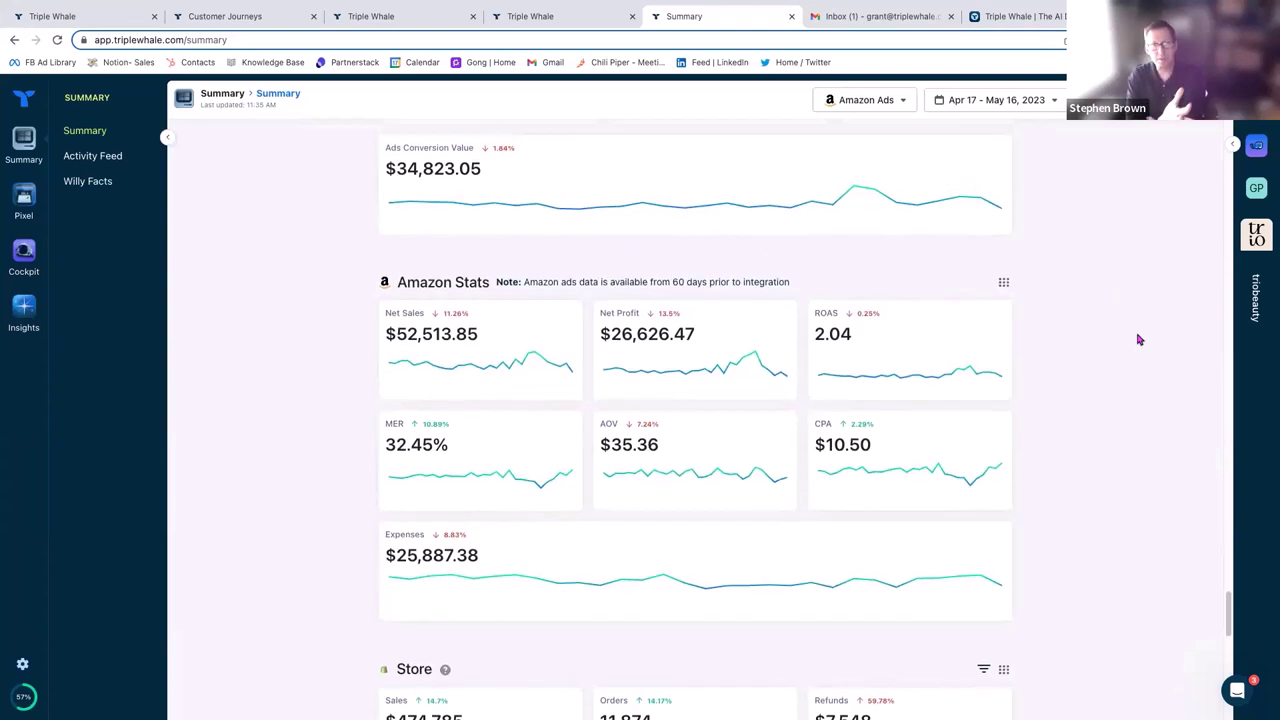